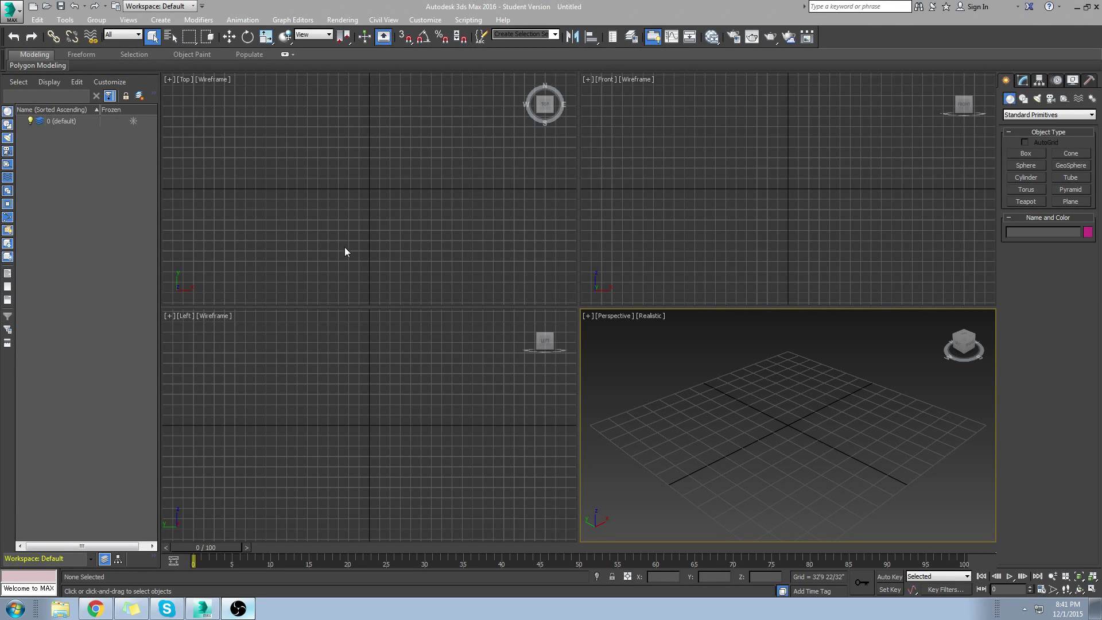
pyautogui.click(407, 245)
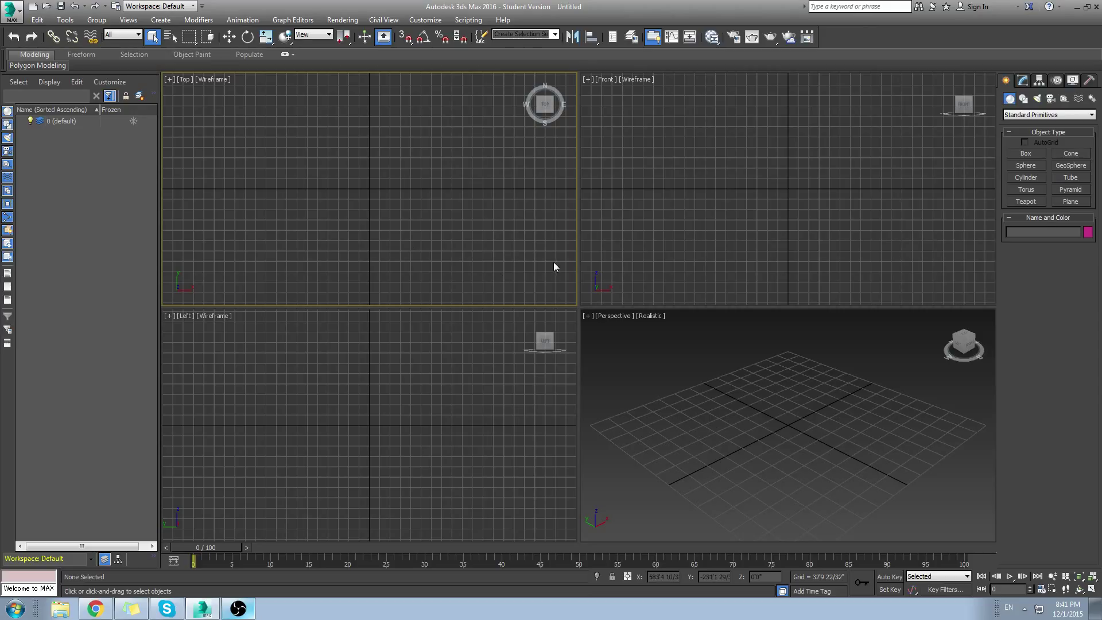
pyautogui.click(747, 197)
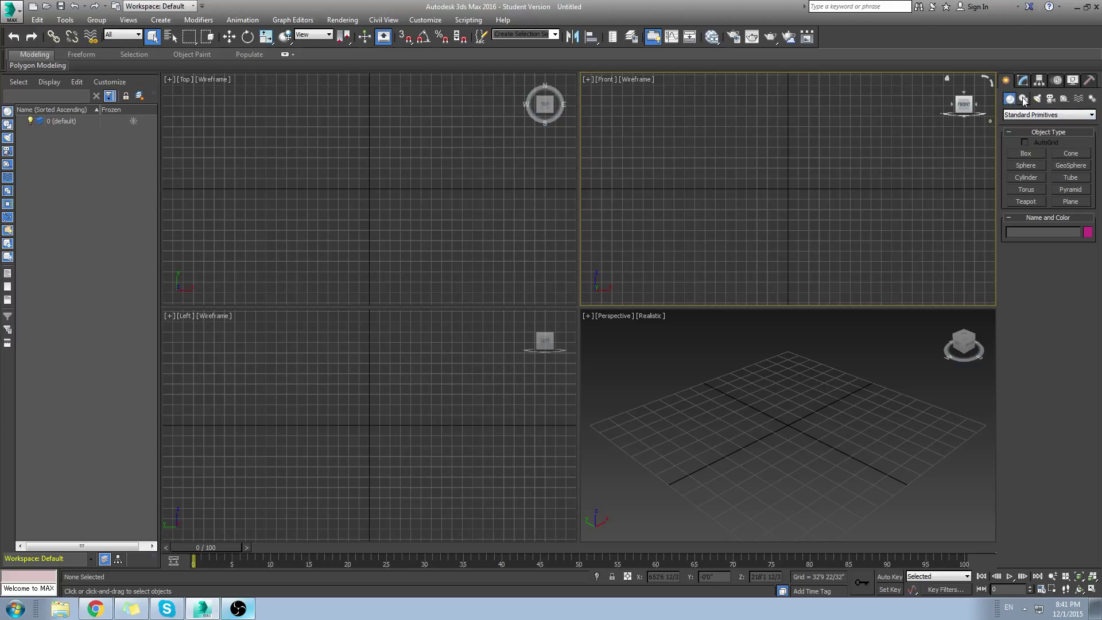
# Step: Create a trial Biped skeleton near the grid centre in the Perspective view and delete it
pyautogui.click(1093, 100)
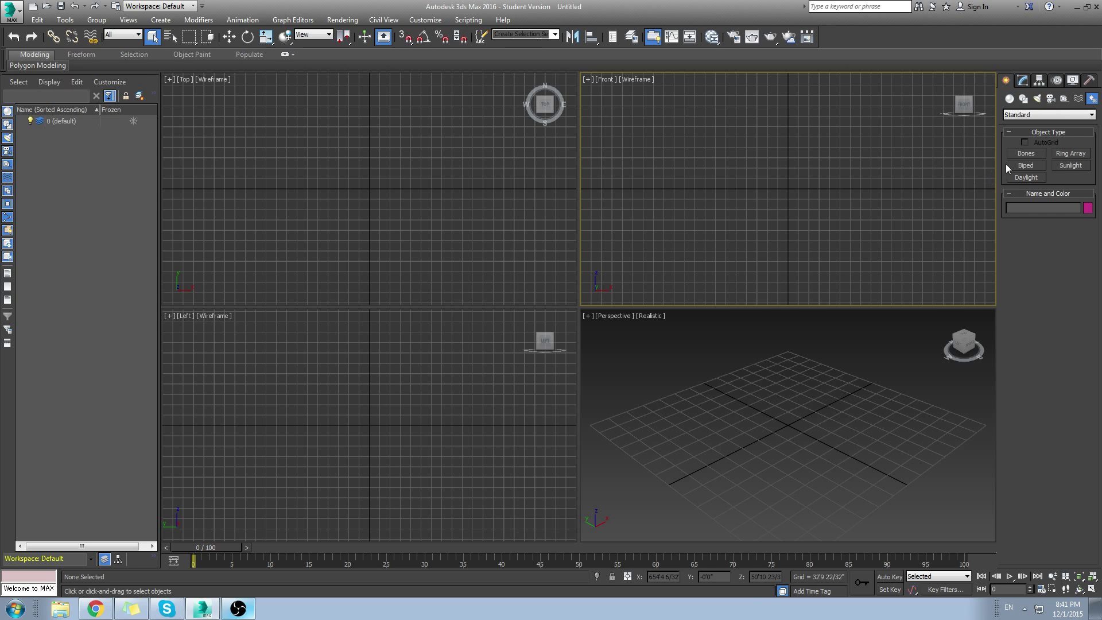
pyautogui.click(1025, 166)
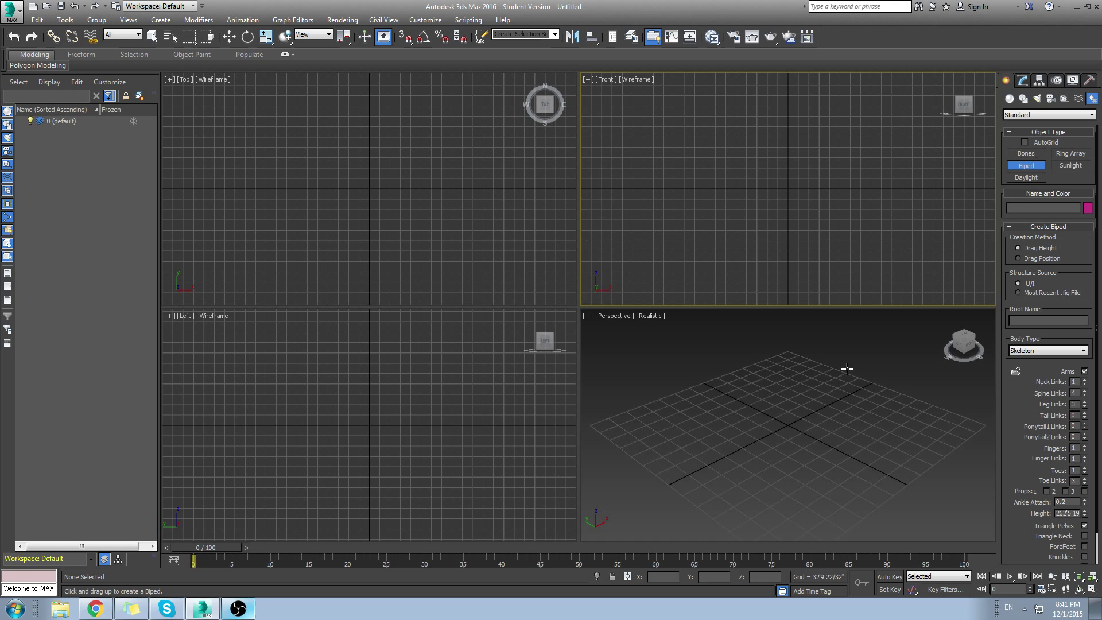
pyautogui.moveTo(785, 462); pyautogui.dragTo(932, 293)
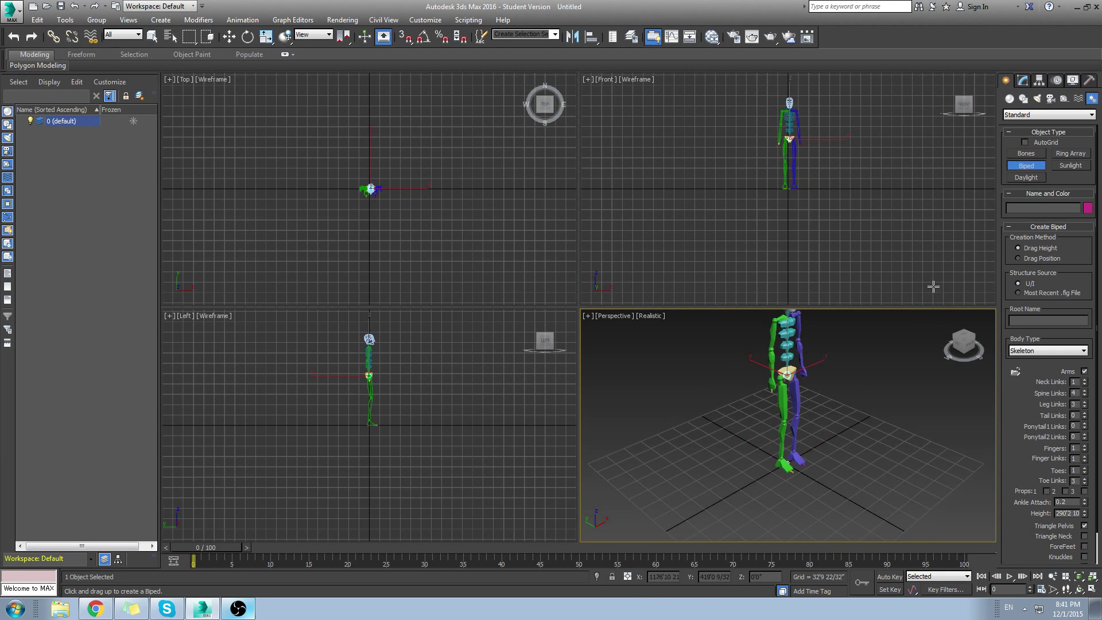
pyautogui.scroll(3, 748, 381)
pyautogui.moveTo(801, 402)
pyautogui.keyDown('alt'); pyautogui.mouseDown(button='middle')
pyautogui.moveTo(776, 392)
pyautogui.moveTo(793, 413)
pyautogui.mouseUp(button='middle'); pyautogui.keyUp('alt')
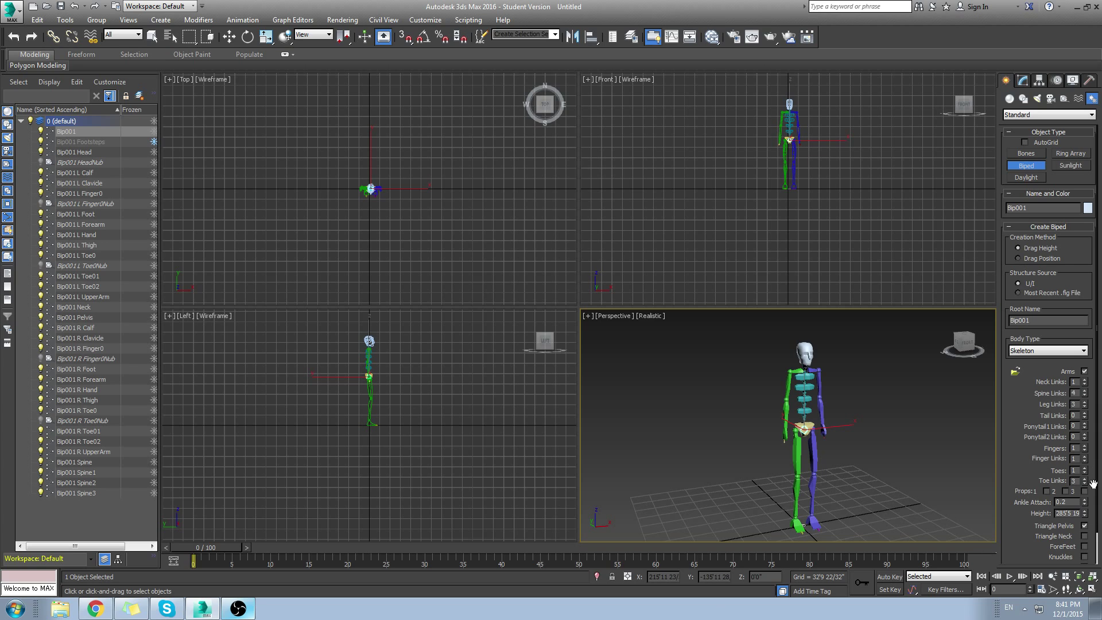
pyautogui.press('Delete')
pyautogui.rightClick(942, 251)
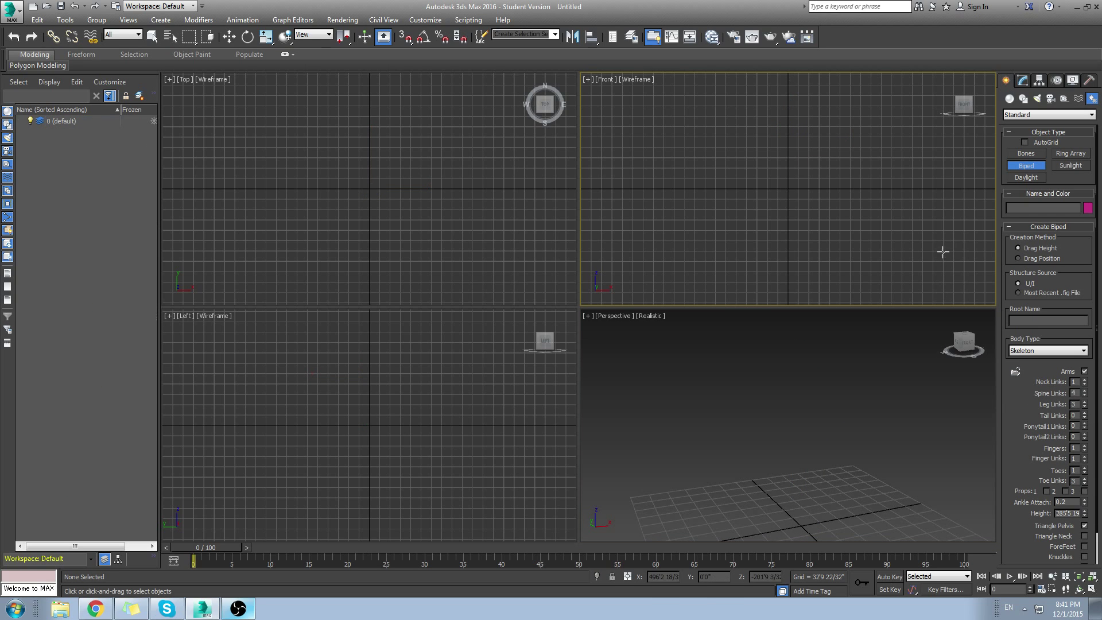
# Step: Draw a torso chain of three Bones plus an end tip bone in the Left view, dipping at the first joint and rising gently
pyautogui.click(1015, 154)
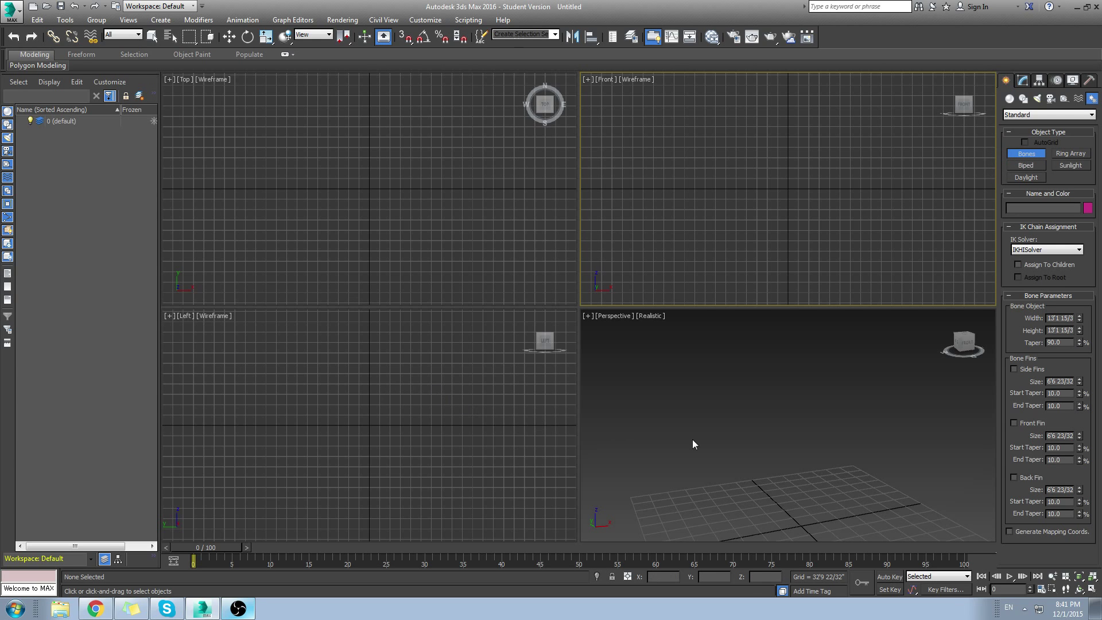
pyautogui.moveTo(404, 380)
pyautogui.mouseDown(button='middle')
pyautogui.moveTo(359, 404)
pyautogui.moveTo(445, 402)
pyautogui.moveTo(395, 400)
pyautogui.mouseUp(button='middle')
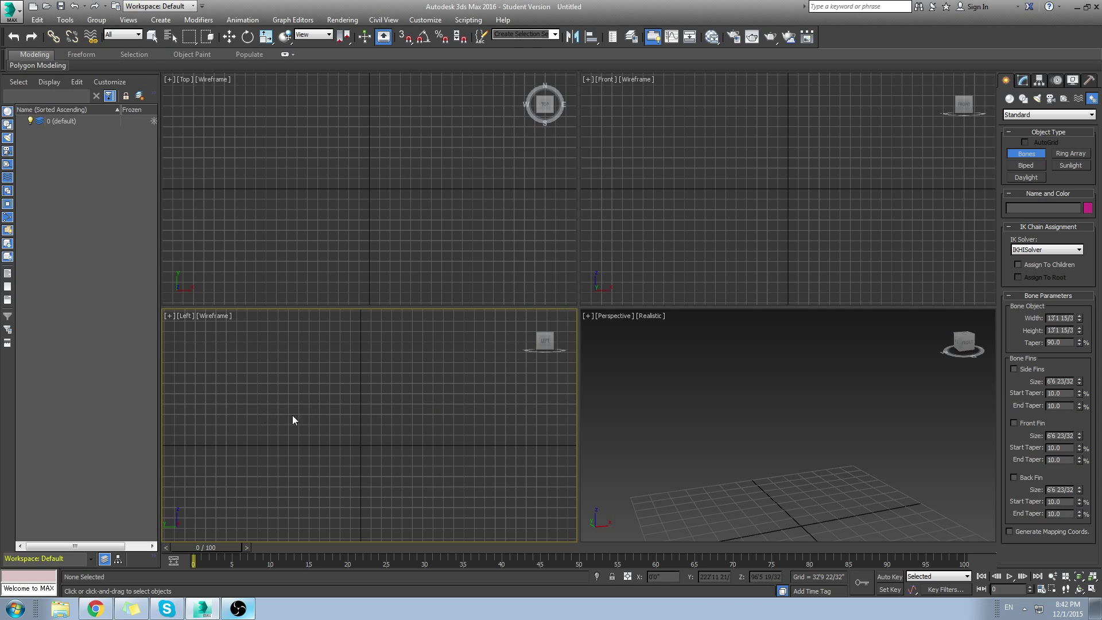
pyautogui.click(256, 401)
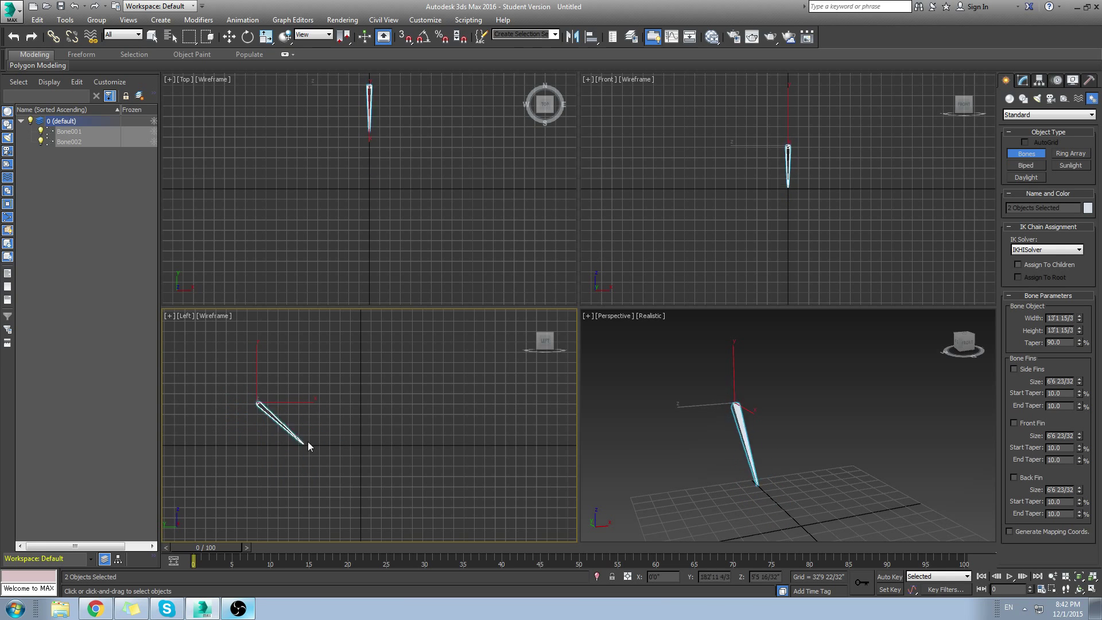
pyautogui.click(333, 421)
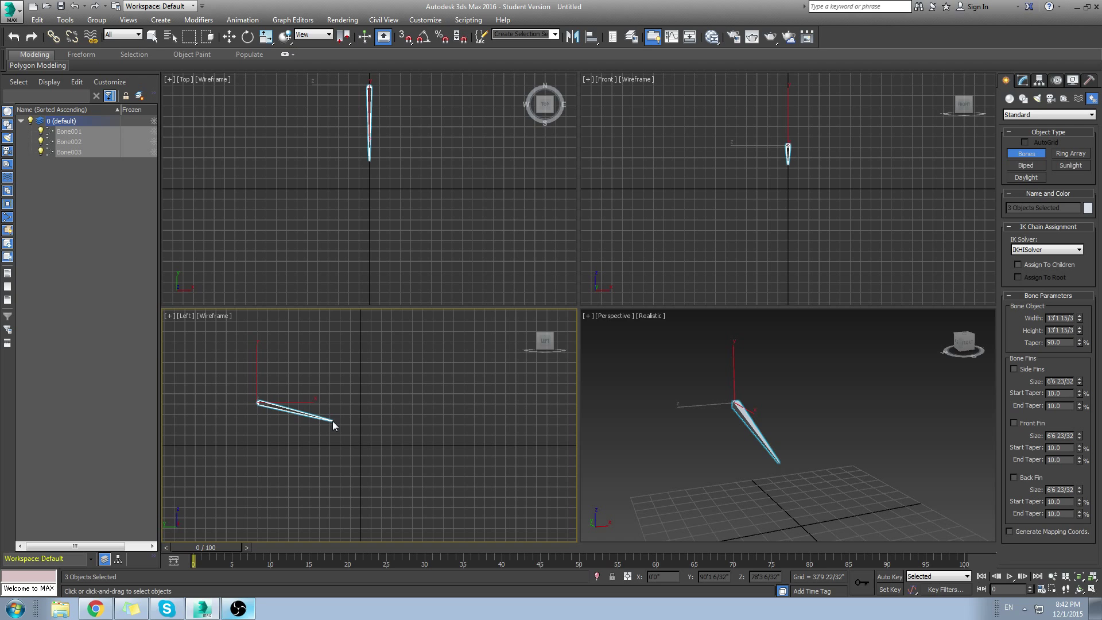
pyautogui.click(411, 405)
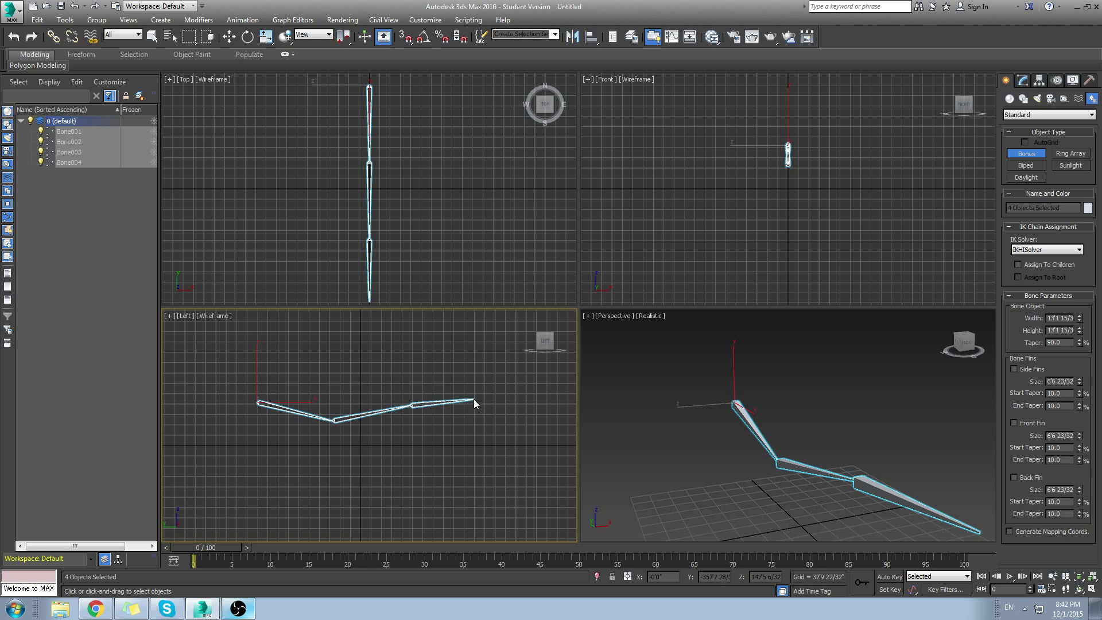
pyautogui.click(470, 398)
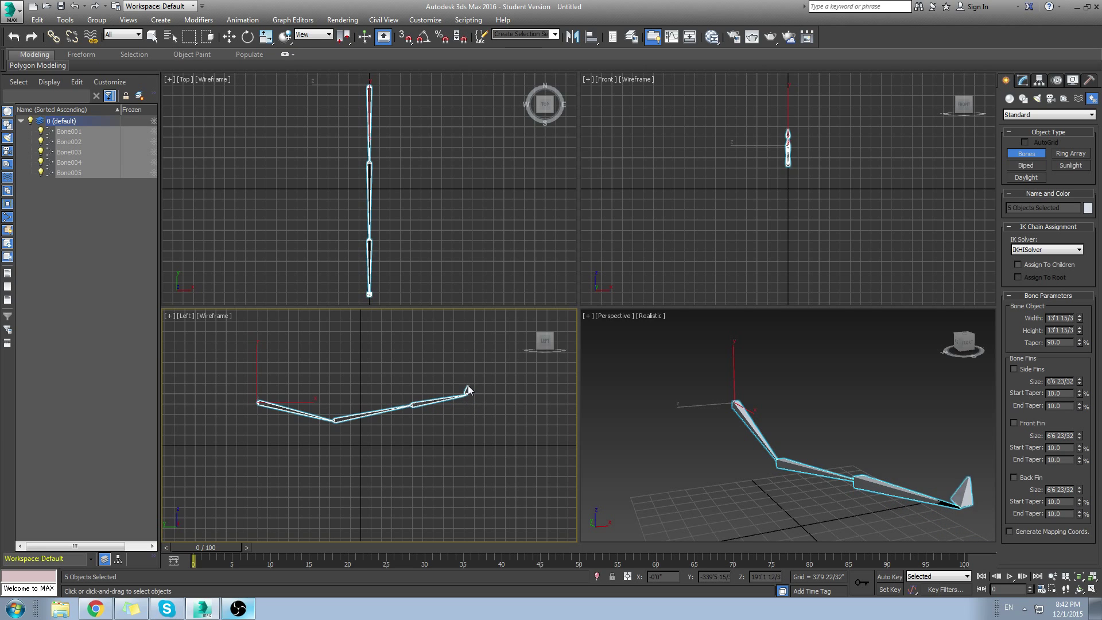
pyautogui.rightClick(478, 385)
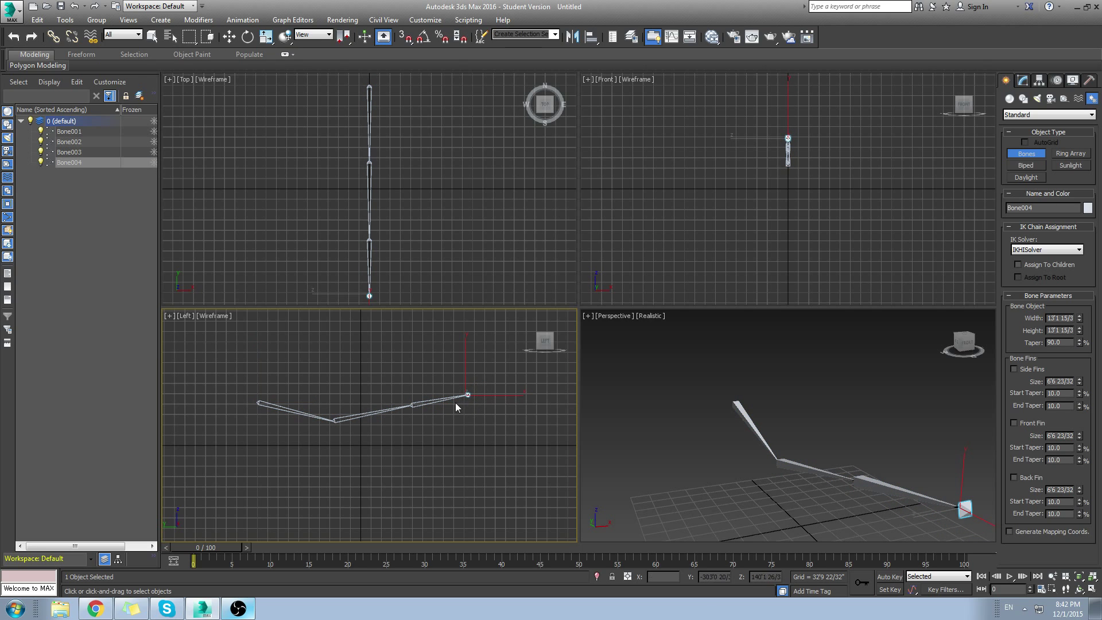
pyautogui.scroll(5, 772, 478)
pyautogui.moveTo(772, 479); pyautogui.dragTo(832, 463, button='middle')
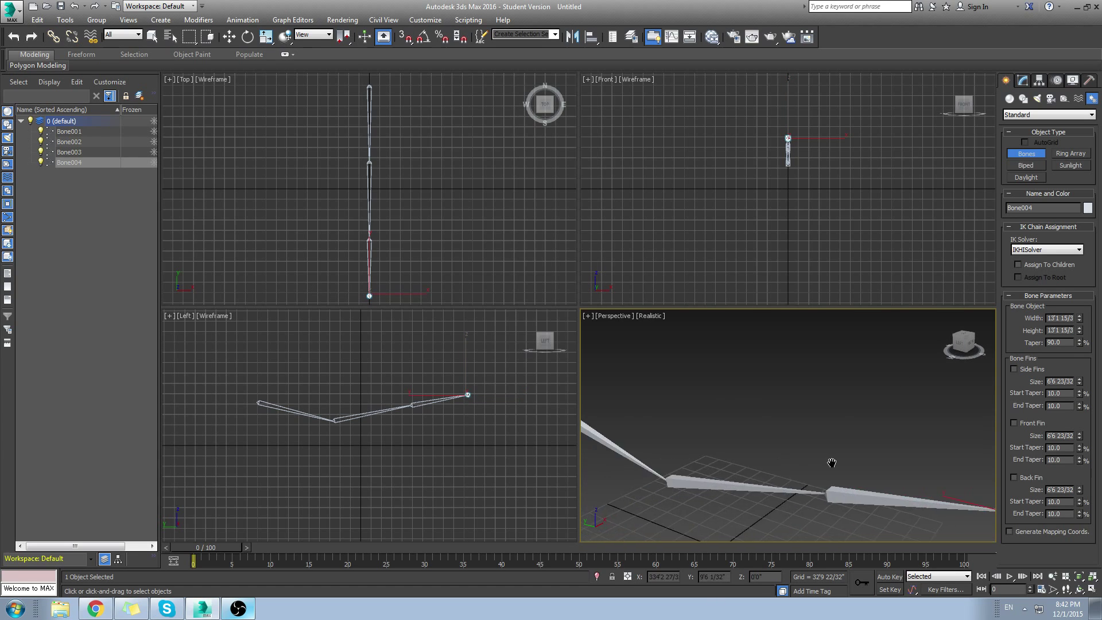
pyautogui.scroll(-5, 829, 462)
pyautogui.scroll(3, 828, 460)
pyautogui.rightClick(825, 454)
# Step: Rename the first bone of the torso chain SpiderTorso1
pyautogui.click(699, 441)
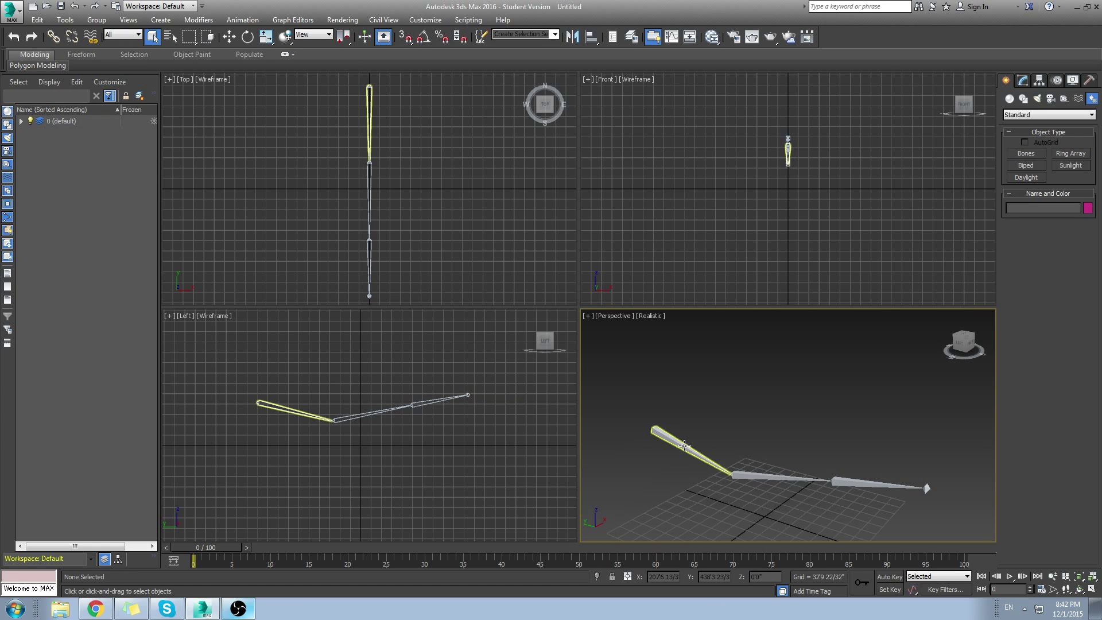
pyautogui.click(686, 442)
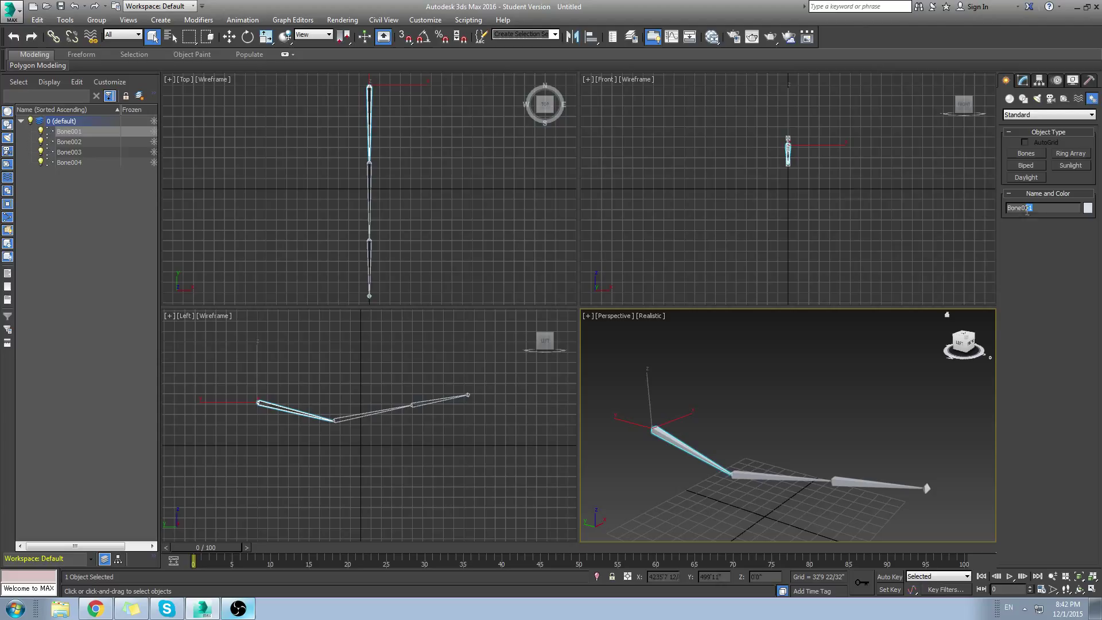
pyautogui.moveTo(1027, 210); pyautogui.dragTo(851, 199)
pyautogui.write('SpiderTorso1')
pyautogui.click(770, 398)
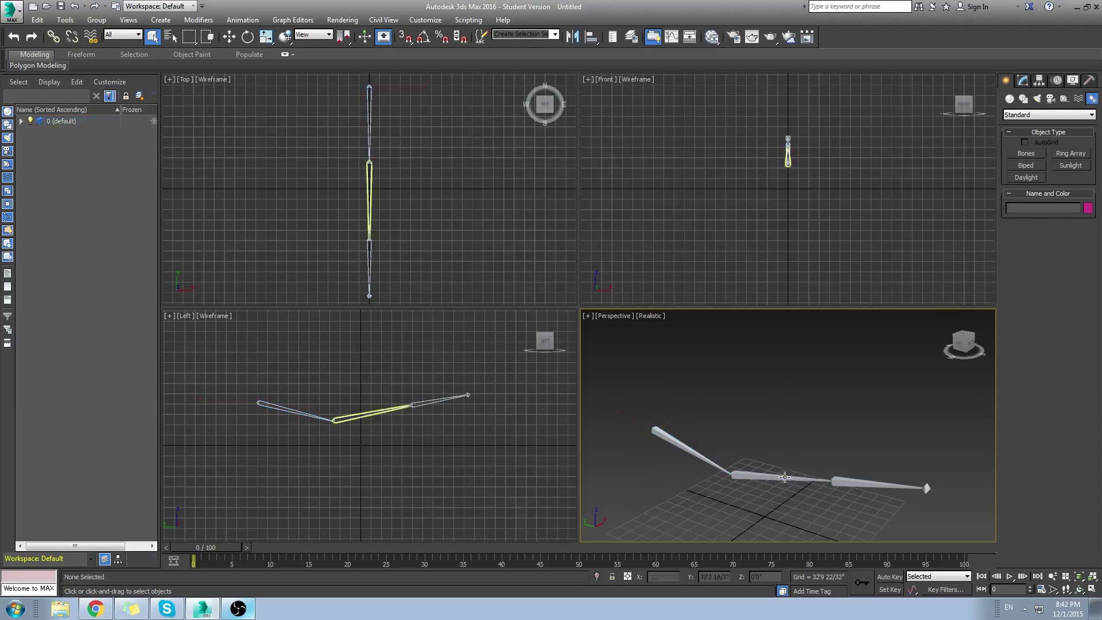
# Step: Rename the middle bone of the torso chain SpiderTorso2
pyautogui.click(784, 477)
pyautogui.doubleClick(1045, 210)
pyautogui.write('SpiderTorso1')
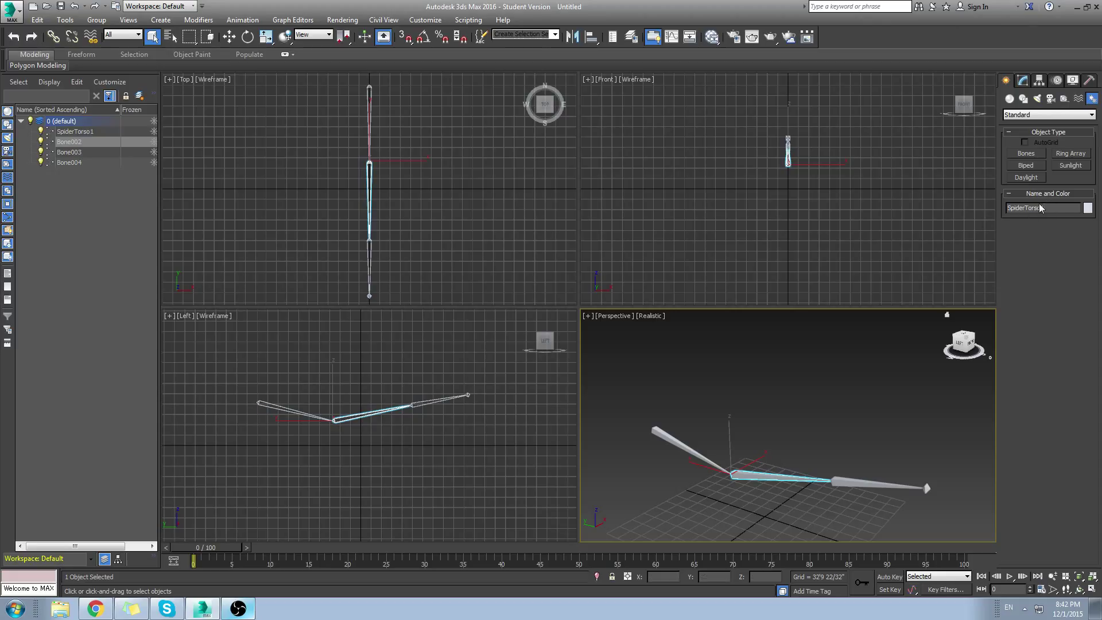
pyautogui.press('BackSpace')
pyautogui.write('2')
# Step: Rename the third bone of the torso chain SpiderTorso3
pyautogui.click(861, 483)
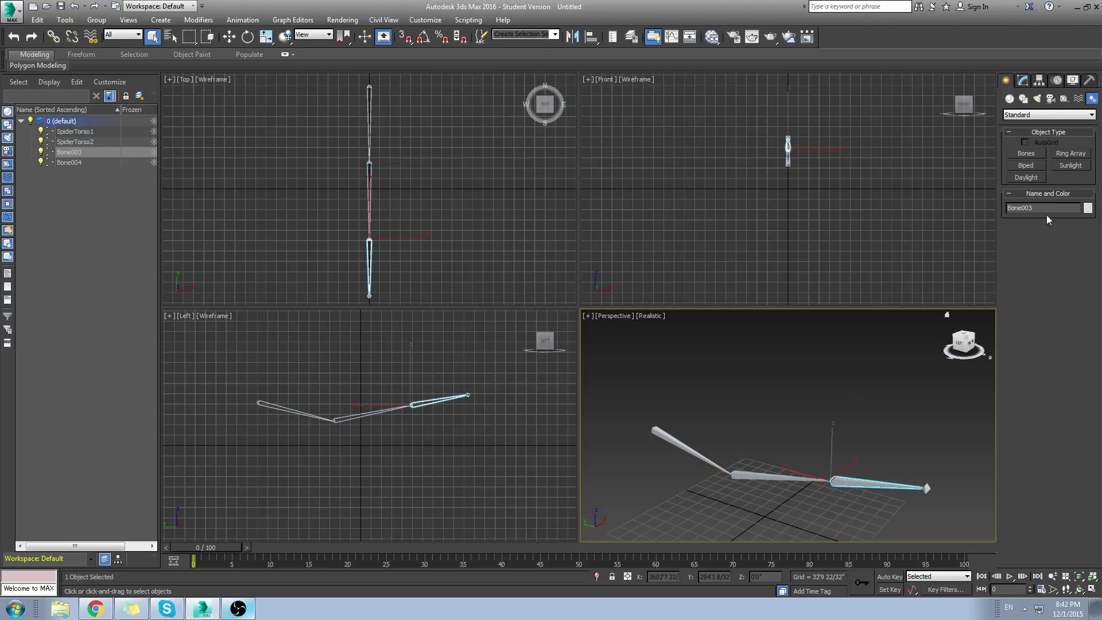
pyautogui.moveTo(1045, 209); pyautogui.dragTo(1007, 206)
pyautogui.doubleClick(1050, 211)
pyautogui.hotkey('ctrl', 'c')
# Step: Rename the small end bone of the torso chain SpiderTorso3TIP
pyautogui.click(918, 486)
pyautogui.doubleClick(1050, 208)
pyautogui.hotkey('ctrl', 'v')
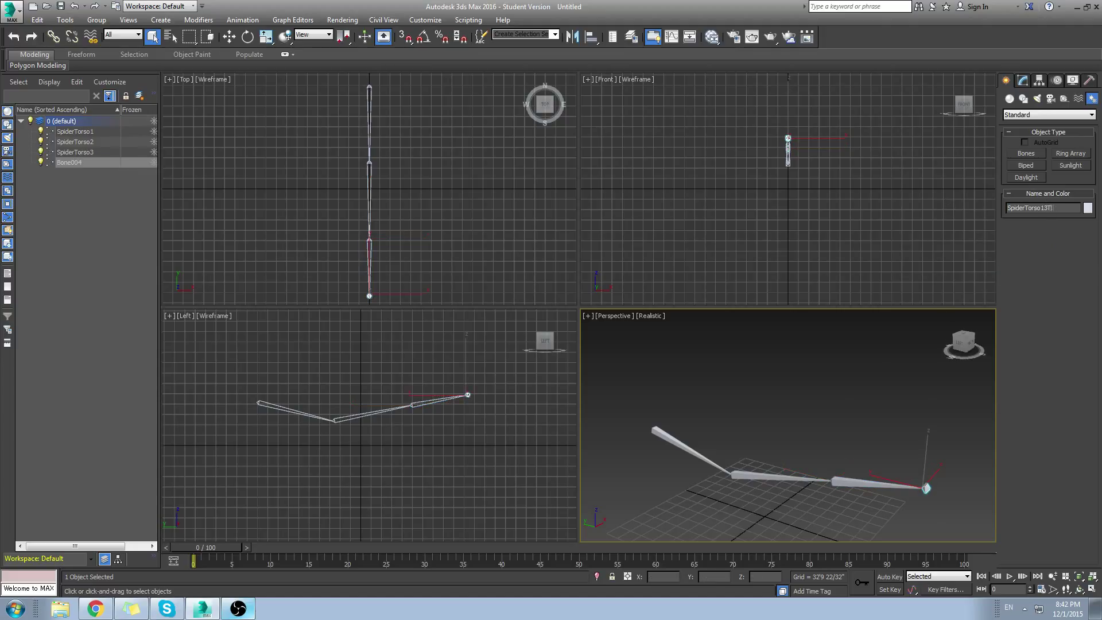
pyautogui.press('Return')
# Step: Draw a leg of two Bones plus an end tip in the Front view, rising from beside the torso to a knee and descending to ground level
pyautogui.click(1026, 154)
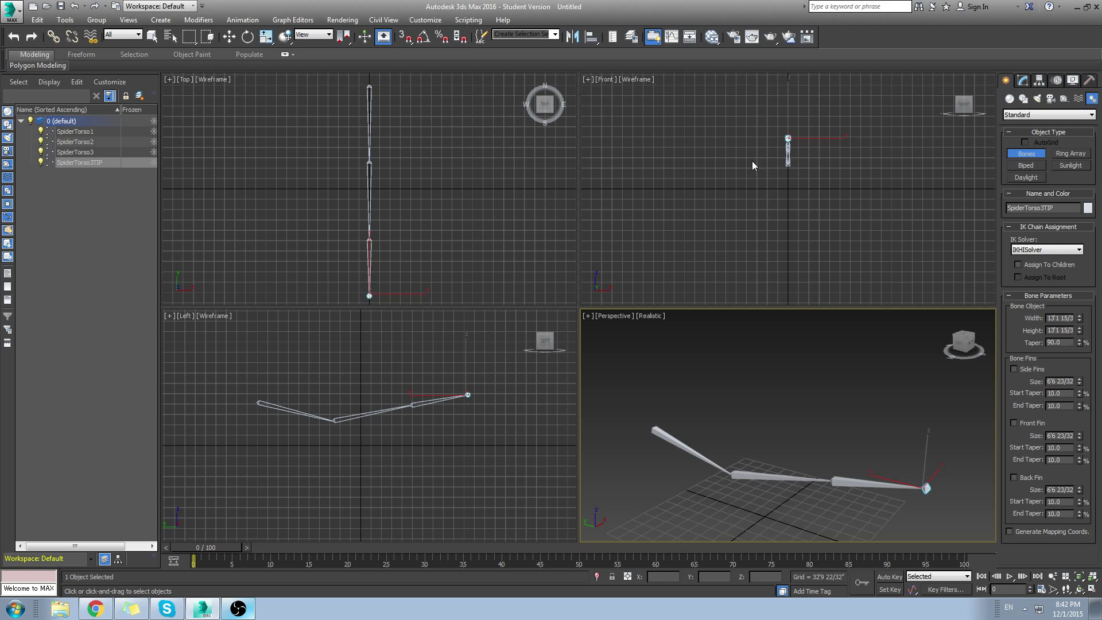
pyautogui.click(773, 153)
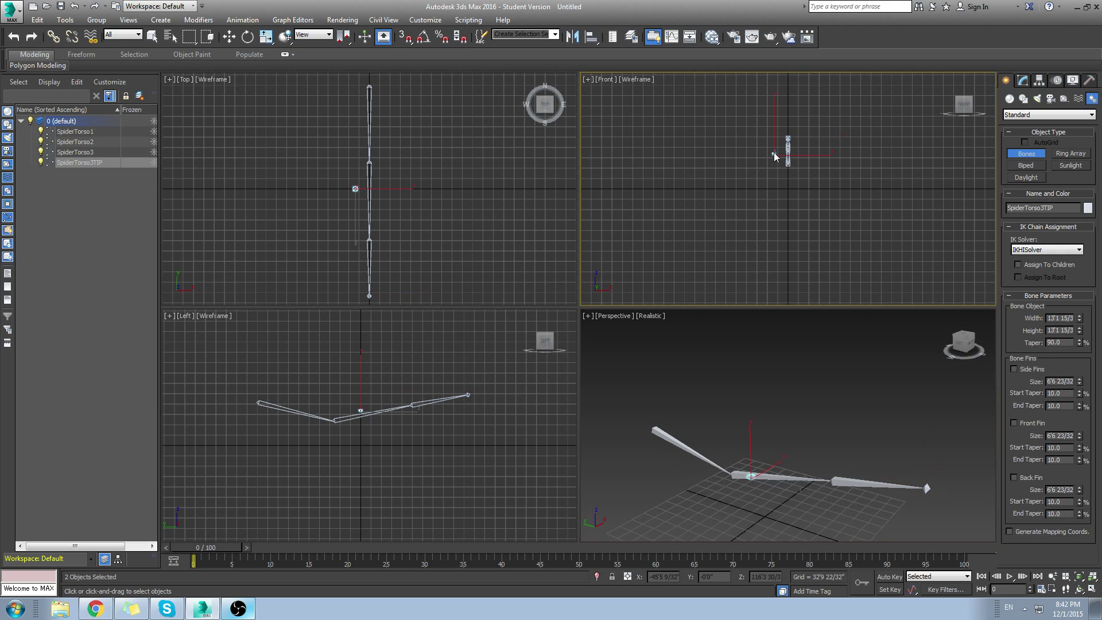
pyautogui.click(741, 109)
pyautogui.click(701, 181)
pyautogui.rightClick(702, 182)
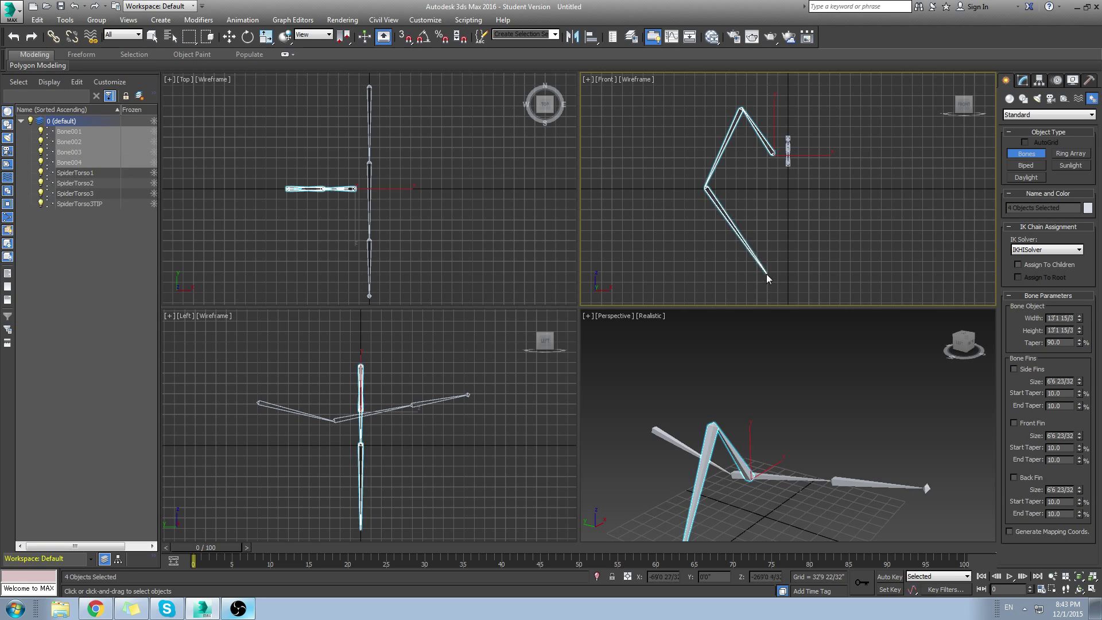
pyautogui.scroll(-5, 763, 396)
pyautogui.keyDown('alt'); pyautogui.moveTo(790, 392); pyautogui.dragTo(762, 409, button='middle'); pyautogui.keyUp('alt')
pyautogui.rightClick(781, 400)
# Step: Rename the leg's upper bone SpiderLeg1Top and its lower bone SpiderLeg1Bottom
pyautogui.click(782, 399)
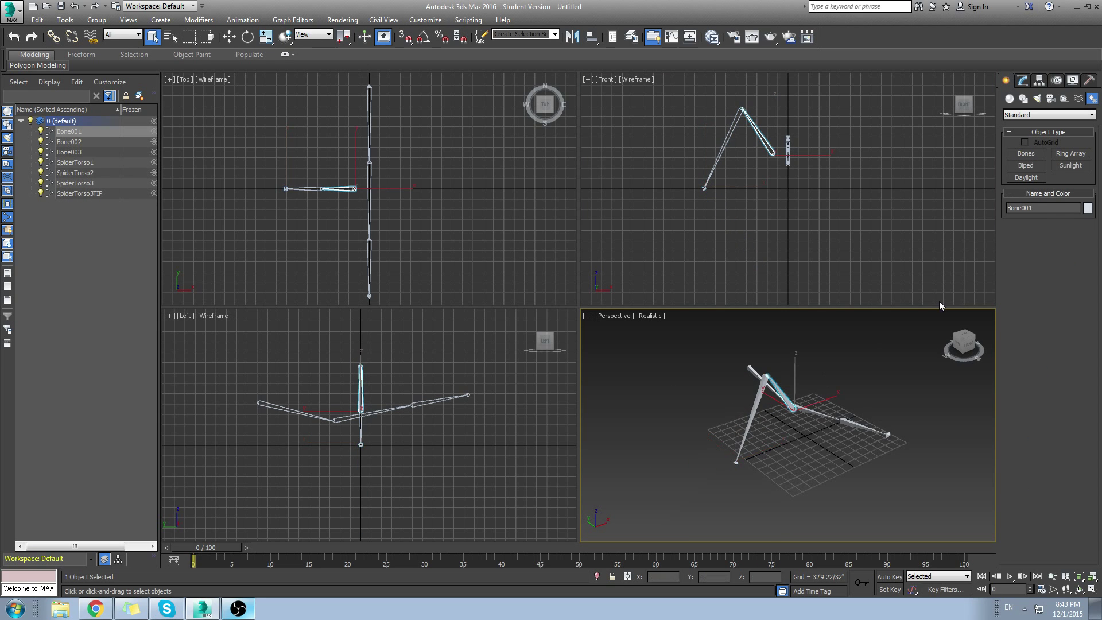
pyautogui.click(1040, 209)
pyautogui.write('SpiderLeg1Bottom')
pyautogui.press('Return')
pyautogui.click(723, 148)
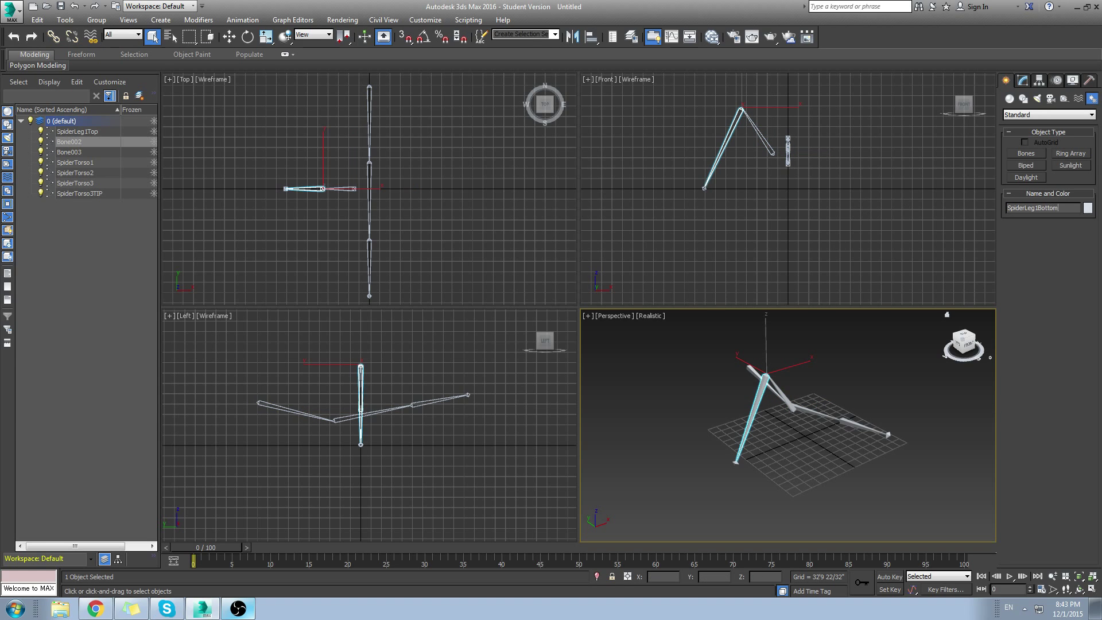
pyautogui.press('Return')
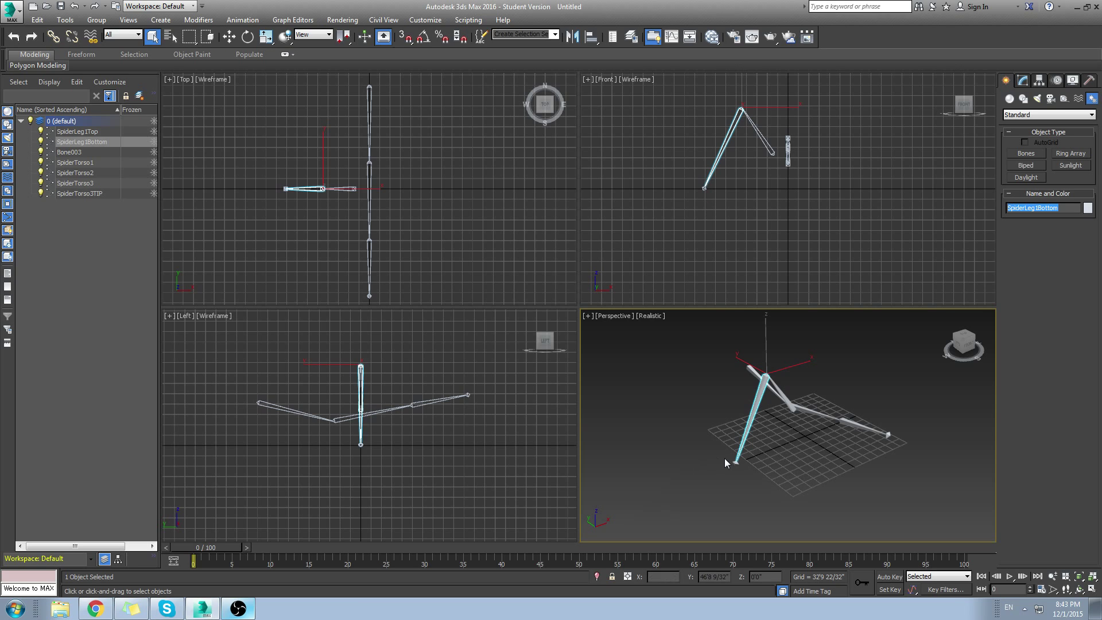
# Step: Rename the small tip bone at the foot of the leg SpiderLeg1BottomTIP
pyautogui.click(735, 461)
pyautogui.doubleClick(1059, 209)
pyautogui.write('SpiderLeg1Bottom')
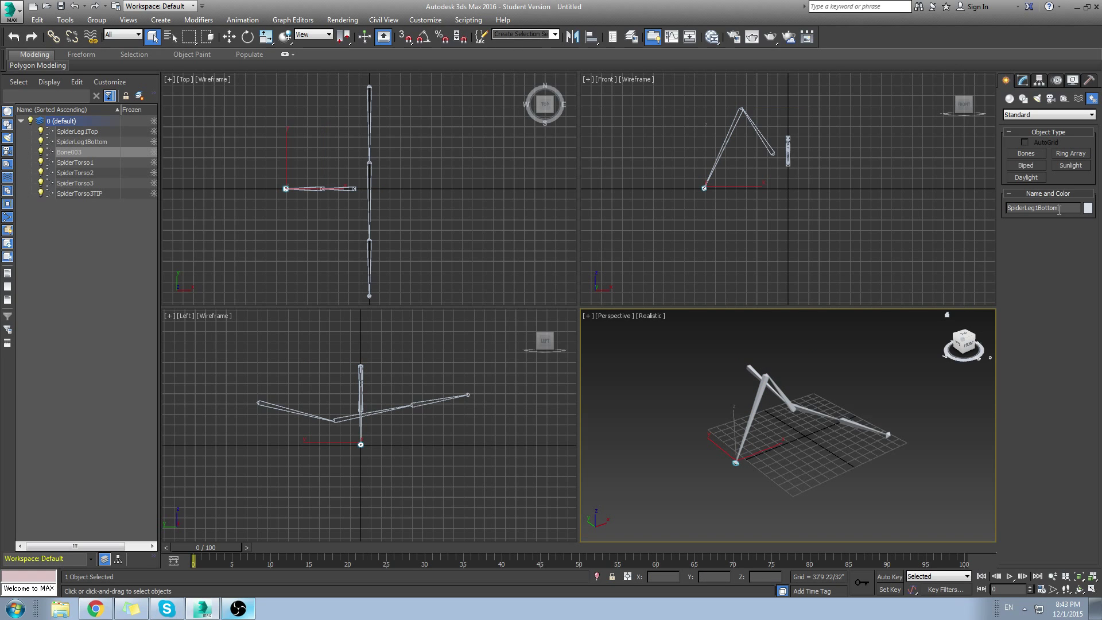
pyautogui.write('TIP')
pyautogui.press('Return')
# Step: Move all three leg bones along the negative Y axis in the Top view and make one Copy spaced beside the original leg
pyautogui.moveTo(789, 385); pyautogui.dragTo(777, 419, button='middle')
pyautogui.click(744, 365)
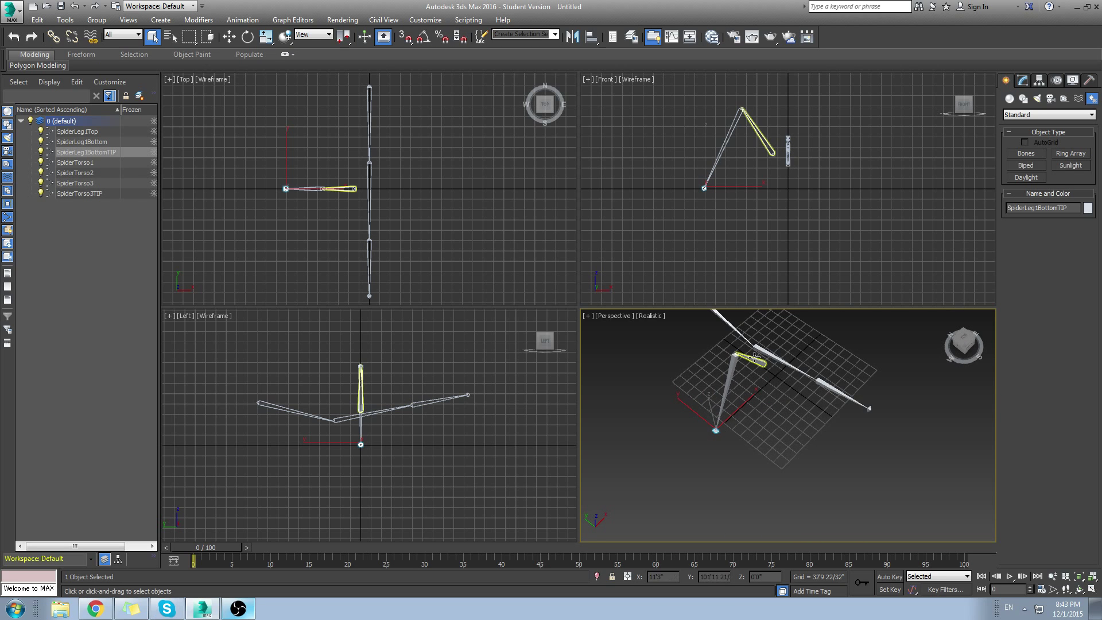
pyautogui.keyDown('ctrl'); pyautogui.click(718, 420); pyautogui.keyUp('ctrl')
pyautogui.keyDown('ctrl'); pyautogui.click(717, 428); pyautogui.keyUp('ctrl')
pyautogui.keyDown('alt'); pyautogui.moveTo(683, 418); pyautogui.dragTo(768, 387, button='middle'); pyautogui.keyUp('alt')
pyautogui.press('w')
pyautogui.moveTo(712, 374)
pyautogui.mouseDown()
pyautogui.moveTo(734, 400)
pyautogui.moveTo(714, 377)
pyautogui.mouseUp()
pyautogui.hotkey('ctrl', 'z')
pyautogui.moveTo(350, 233); pyautogui.dragTo(368, 267, button='middle')
pyautogui.scroll(-2, 355, 246)
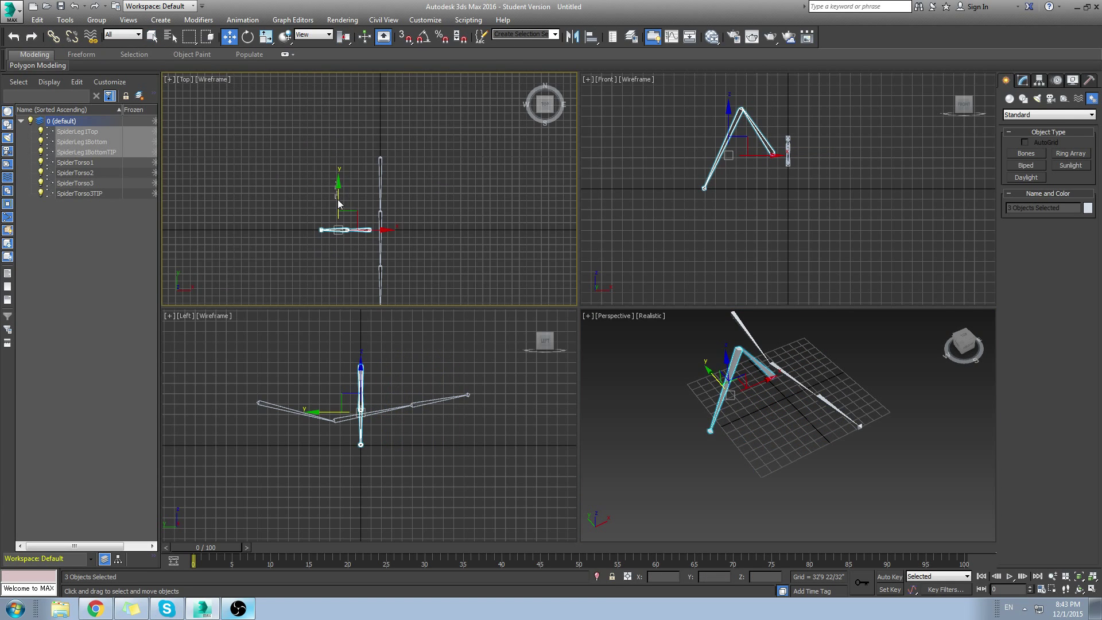
pyautogui.moveTo(339, 203)
pyautogui.mouseDown()
pyautogui.moveTo(339, 232)
pyautogui.moveTo(340, 202)
pyautogui.mouseUp()
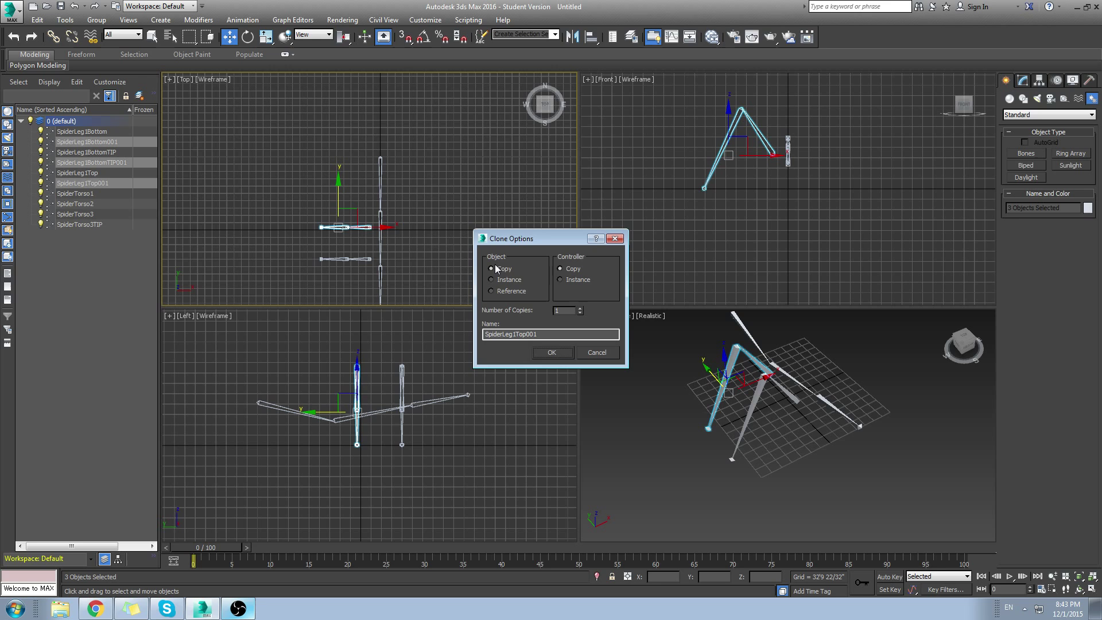
pyautogui.click(551, 352)
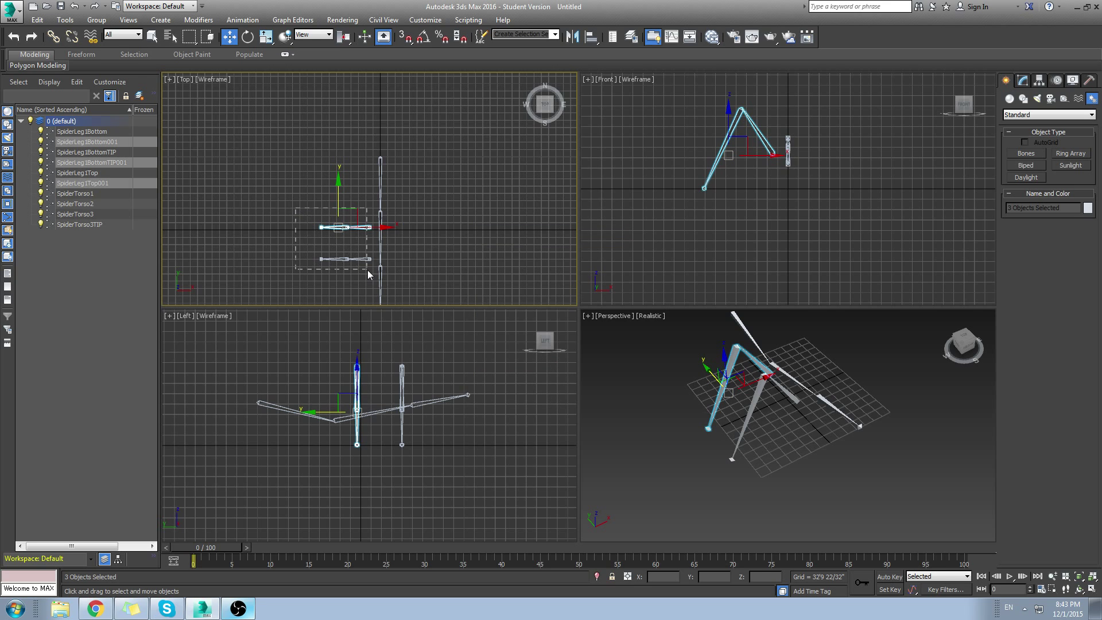
# Step: Clone both legs once as a Copy along the Y axis to form an evenly spaced row of four legs
pyautogui.moveTo(367, 270); pyautogui.dragTo(366, 271)
pyautogui.keyDown('shift'); pyautogui.moveTo(338, 206); pyautogui.dragTo(333, 144); pyautogui.keyUp('shift')
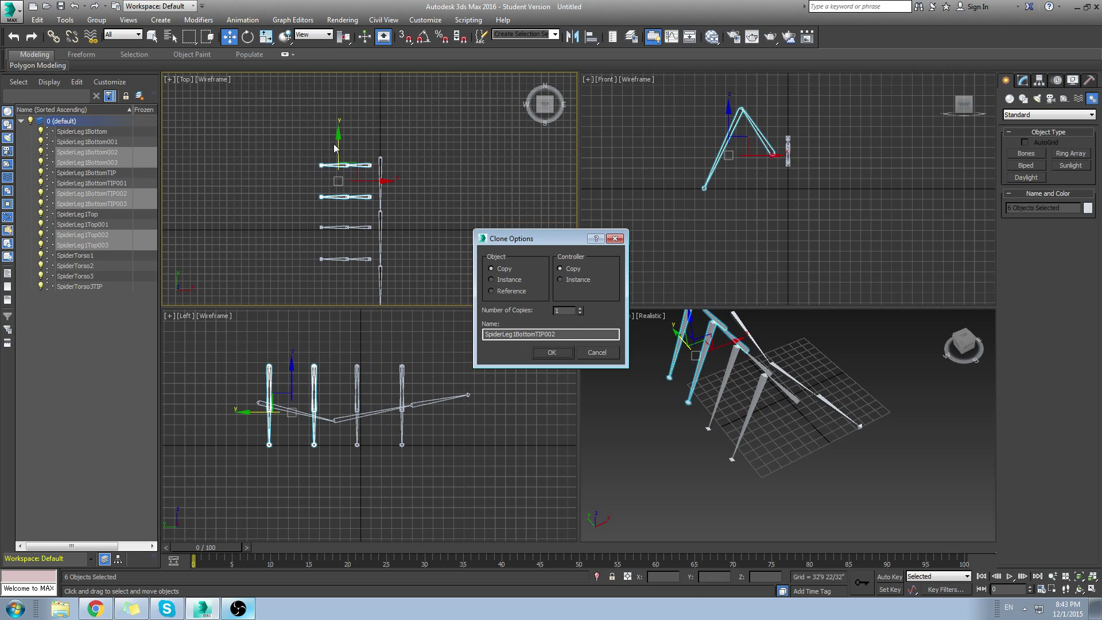
pyautogui.click(553, 351)
# Step: Rotate the original leg from its upper bone about the vertical axis so it splays away from the other legs
pyautogui.keyDown('alt'); pyautogui.moveTo(792, 392); pyautogui.dragTo(573, 393, button='middle'); pyautogui.keyUp('alt')
pyautogui.moveTo(700, 472); pyautogui.dragTo(646, 454)
pyautogui.press('e')
pyautogui.click(656, 448)
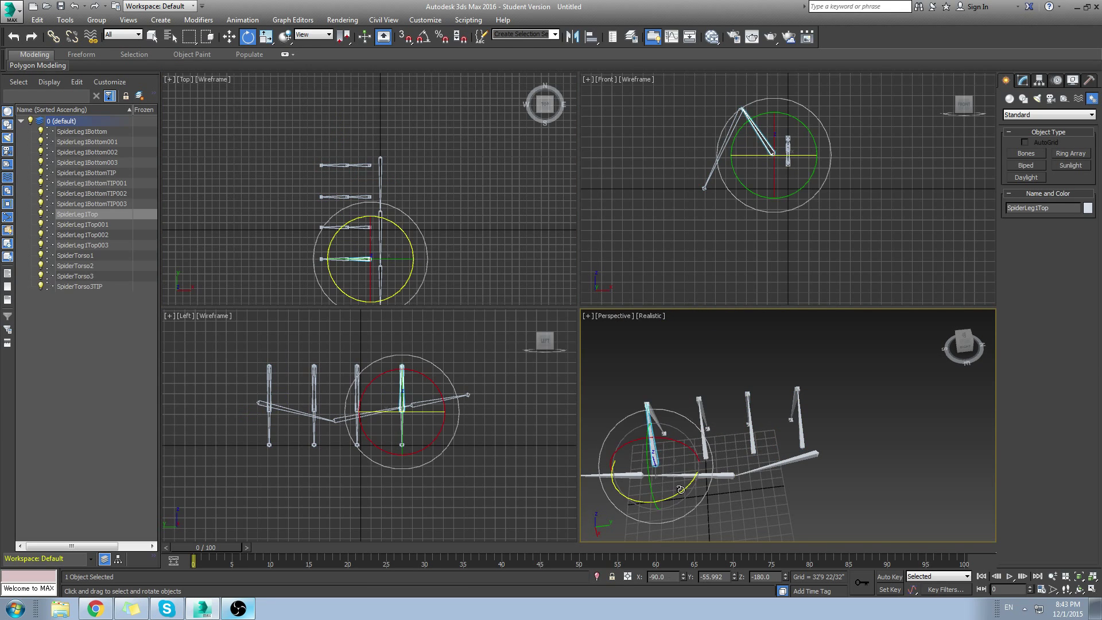
pyautogui.moveTo(674, 494); pyautogui.dragTo(698, 481)
# Step: Rotate the leg at the far end of the row from its upper bone to splay outward, and shift it inward along Y
pyautogui.click(775, 425)
pyautogui.click(799, 425)
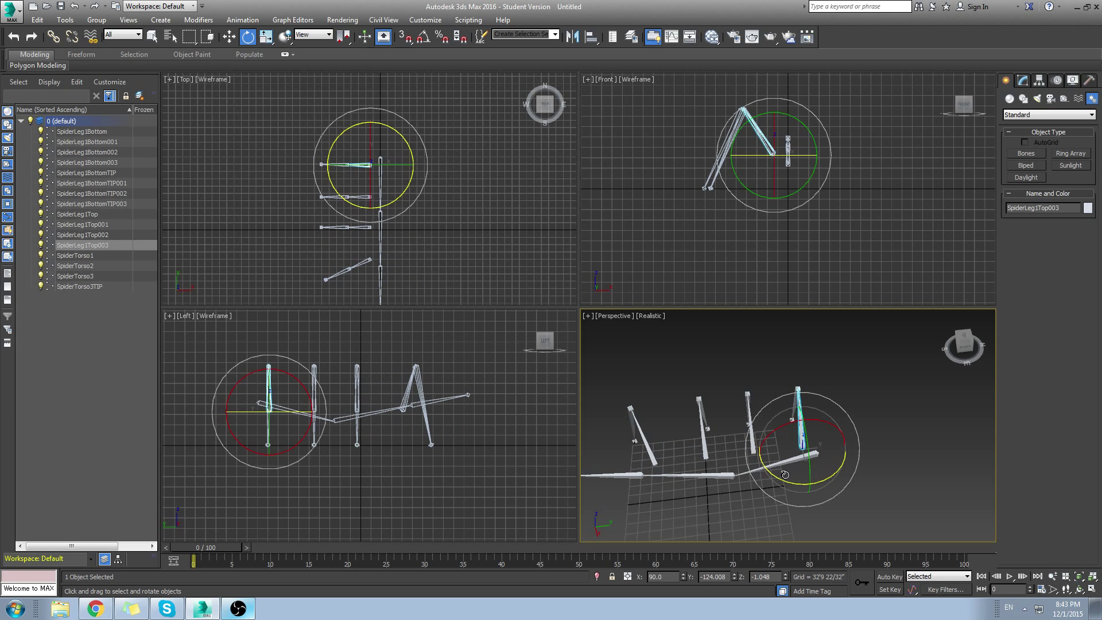
pyautogui.moveTo(787, 482); pyautogui.dragTo(814, 449)
pyautogui.press('w')
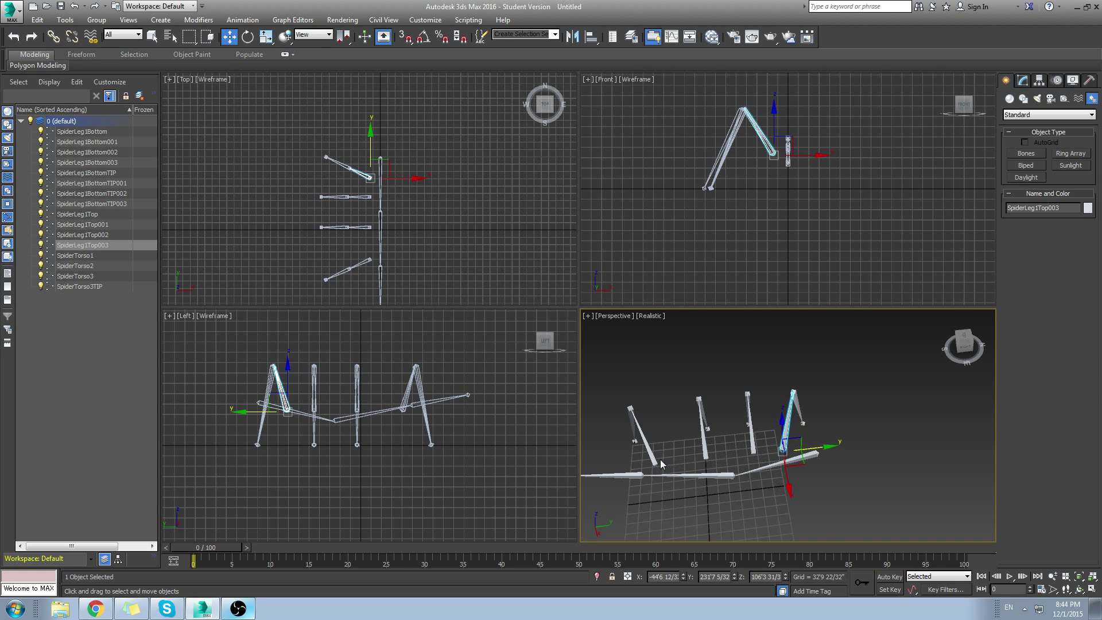
# Step: Move the splayed original leg along the Y axis toward the rest of the leg row
pyautogui.click(660, 460)
pyautogui.moveTo(693, 463); pyautogui.dragTo(713, 466)
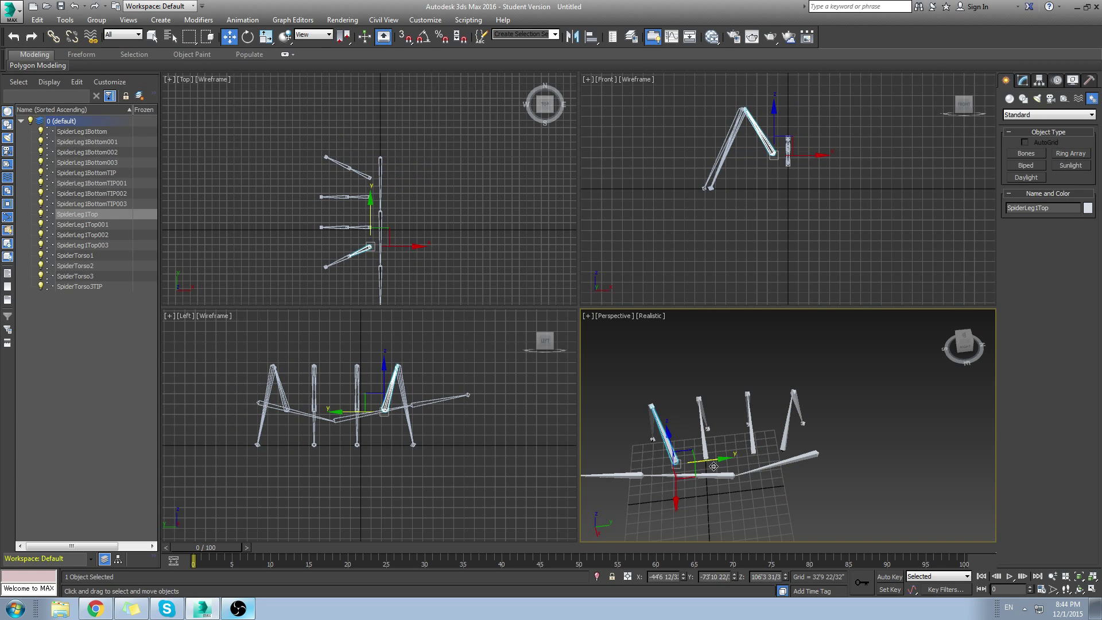
pyautogui.click(446, 187)
pyautogui.keyDown('alt'); pyautogui.moveTo(749, 427); pyautogui.dragTo(939, 458, button='middle'); pyautogui.keyUp('alt')
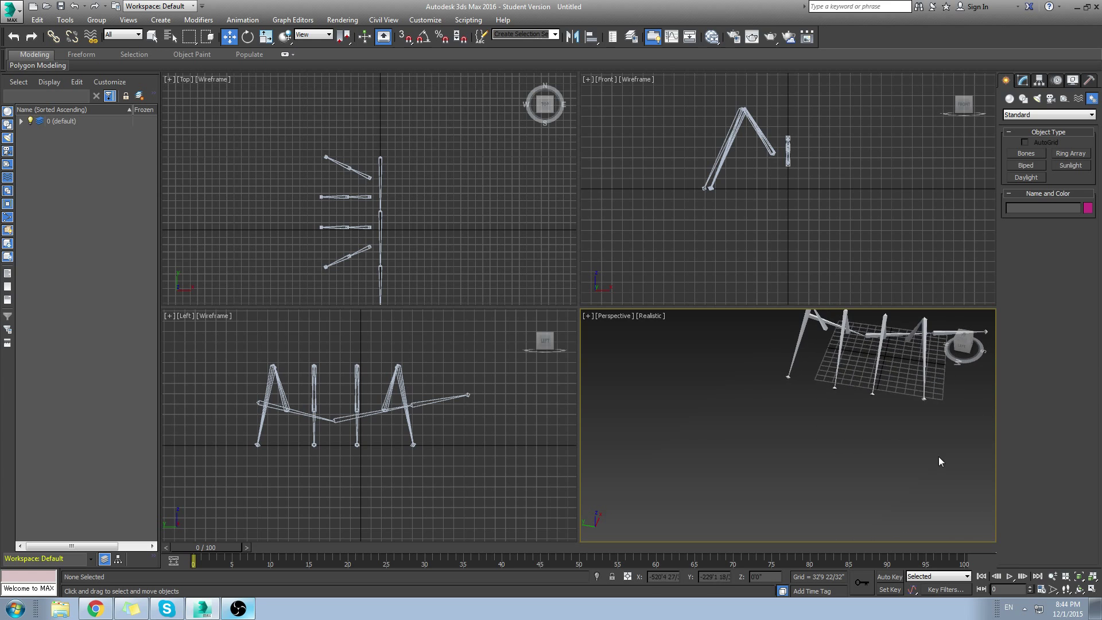
pyautogui.moveTo(896, 406); pyautogui.dragTo(781, 477, button='middle')
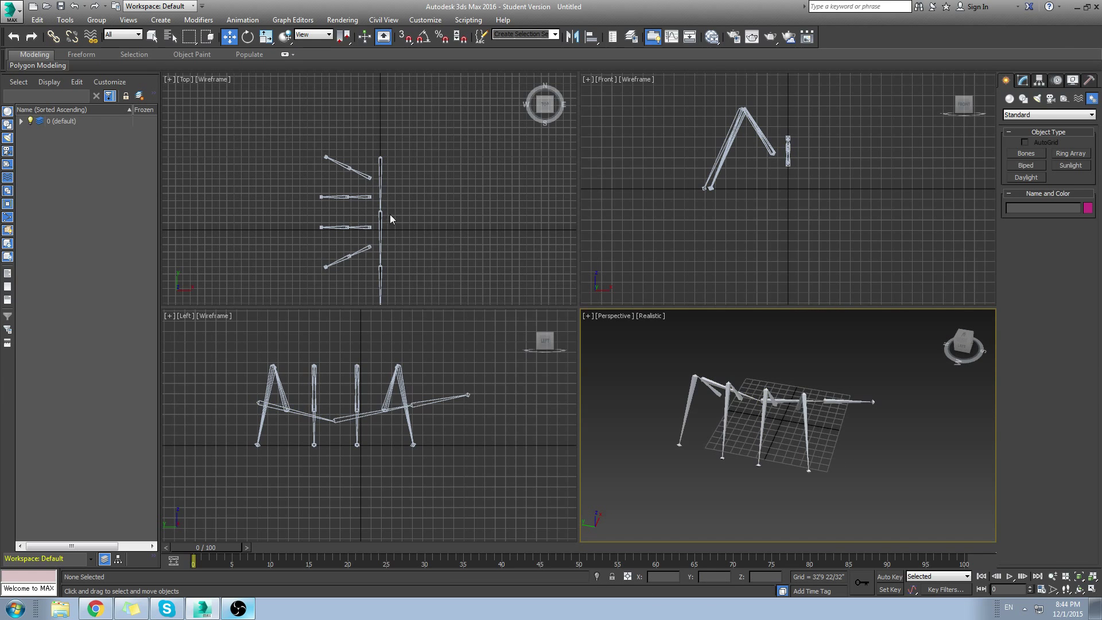
# Step: Move all four legs along negative Y in the Top view, and shift the SpiderLeg1Top002 leg closer to its splayed neighbour
pyautogui.moveTo(309, 136); pyautogui.dragTo(368, 271)
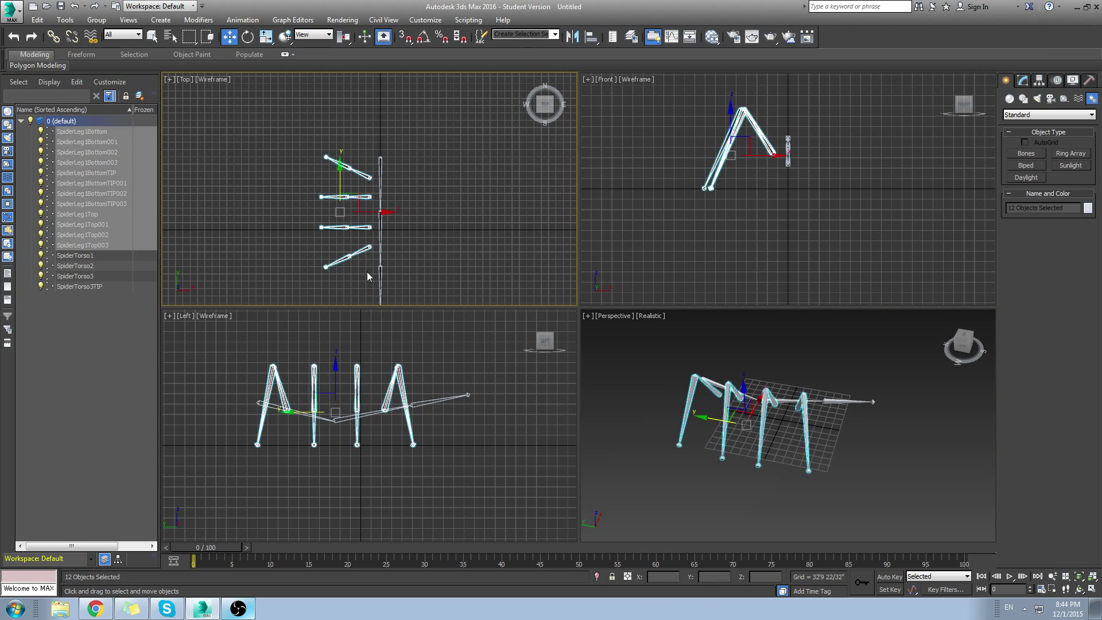
pyautogui.moveTo(340, 175); pyautogui.dragTo(340, 211)
pyautogui.moveTo(295, 221); pyautogui.dragTo(364, 245)
pyautogui.moveTo(339, 207); pyautogui.dragTo(339, 198)
# Step: Move the SpiderLeg1Top001 leg and the splayed original leg up along the Y axis to tighten the row's spacing
pyautogui.doubleClick(367, 264)
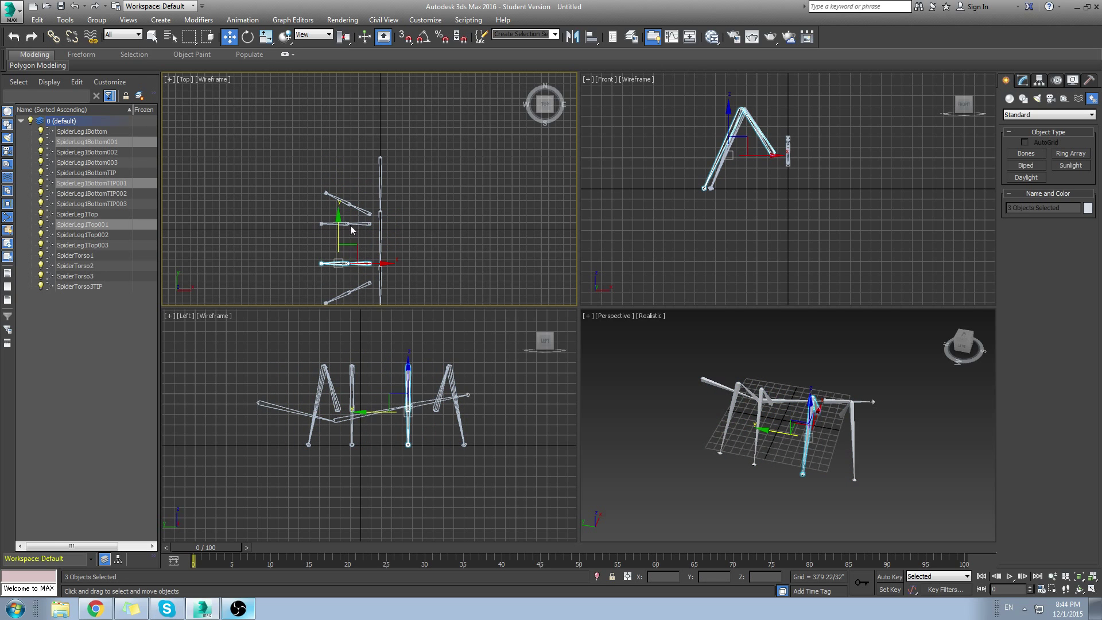
pyautogui.moveTo(350, 263); pyautogui.dragTo(351, 238)
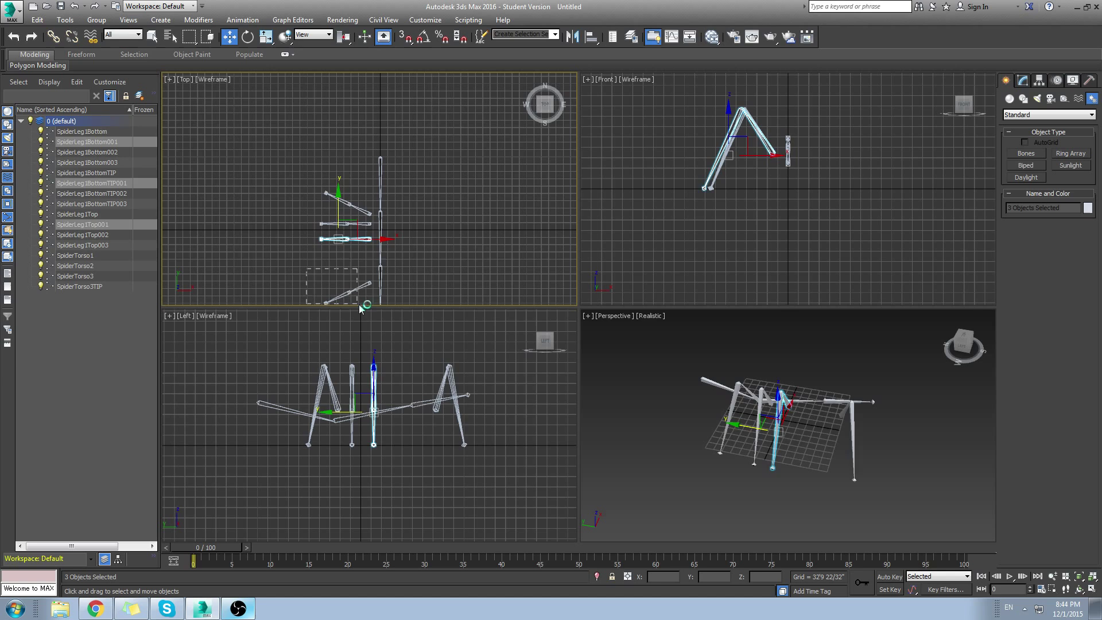
pyautogui.moveTo(359, 305); pyautogui.dragTo(360, 305)
pyautogui.moveTo(339, 256); pyautogui.dragTo(338, 223)
pyautogui.click(859, 433)
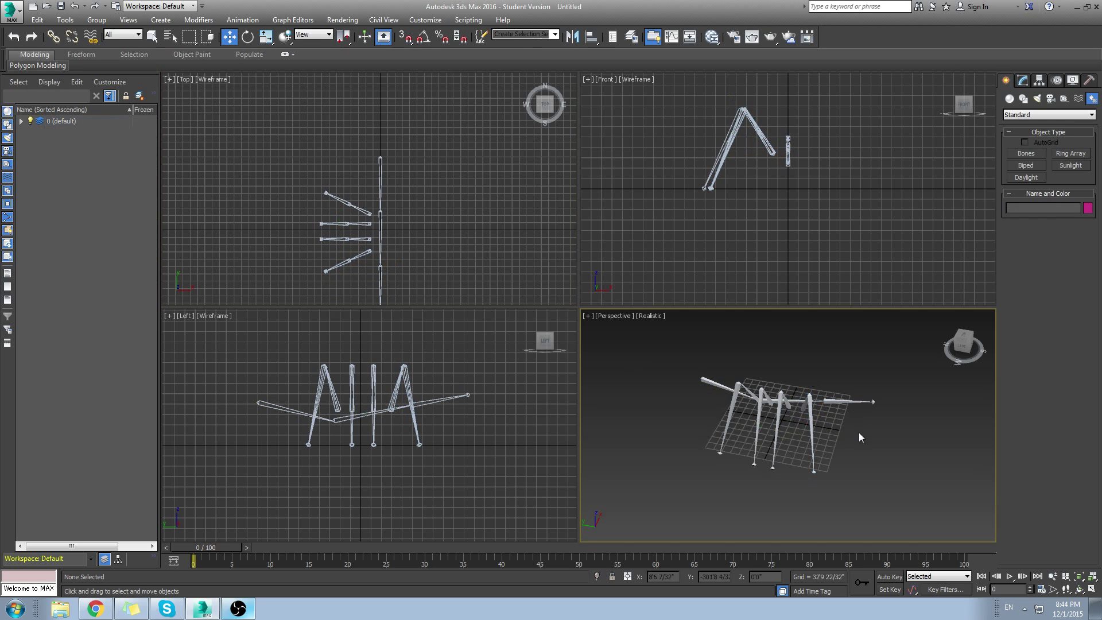
# Step: Select all the bones of the four legs and mirror them about the X axis as a Copy
pyautogui.keyDown('alt'); pyautogui.moveTo(859, 433); pyautogui.dragTo(664, 425, button='middle'); pyautogui.keyUp('alt')
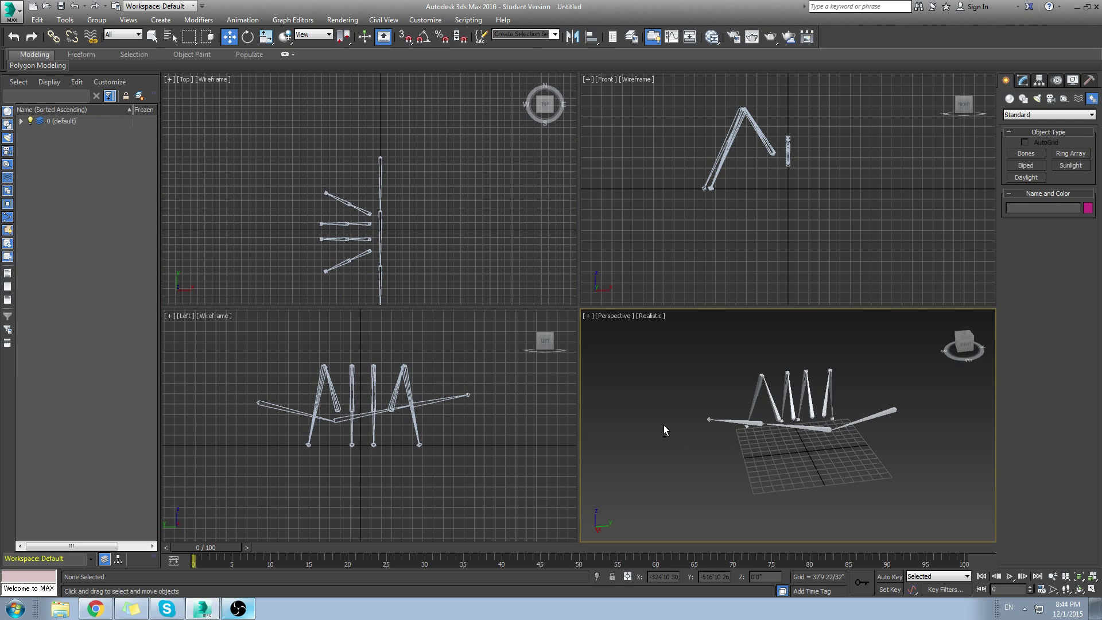
pyautogui.keyDown('alt'); pyautogui.moveTo(884, 415); pyautogui.dragTo(781, 450, button='middle'); pyautogui.keyUp('alt')
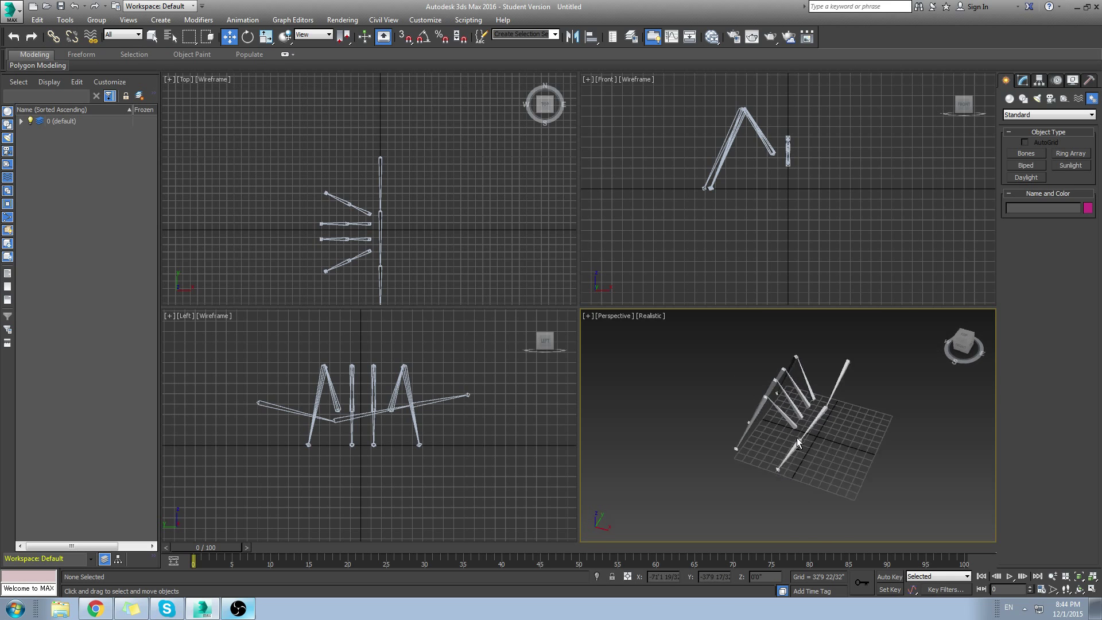
pyautogui.keyDown('alt'); pyautogui.moveTo(797, 437); pyautogui.dragTo(725, 363, button='middle'); pyautogui.keyUp('alt')
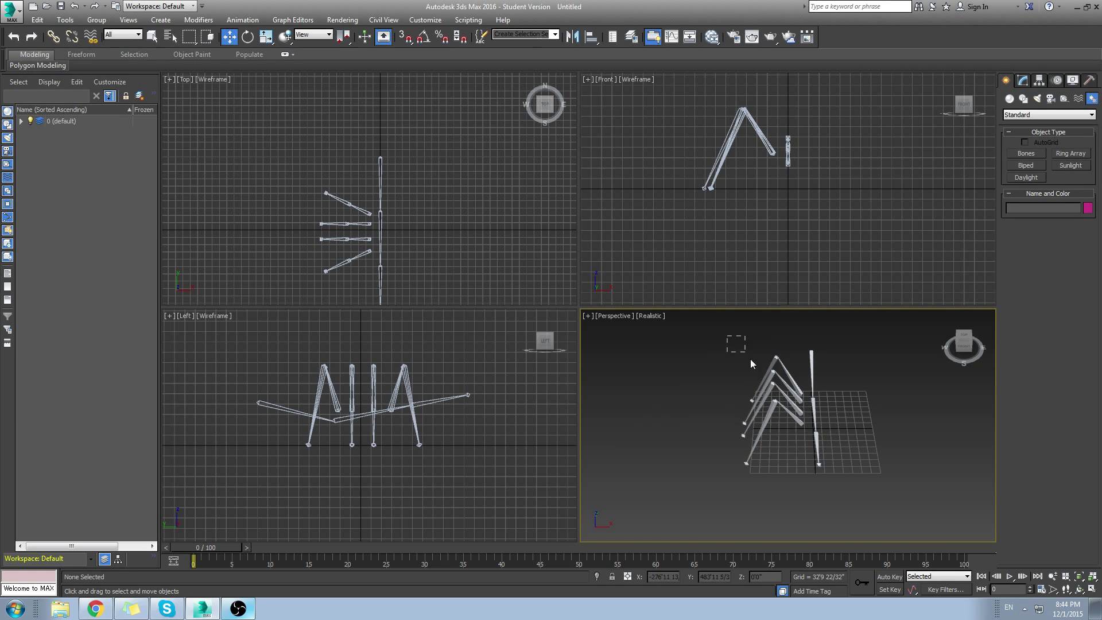
pyautogui.moveTo(751, 363); pyautogui.dragTo(779, 492)
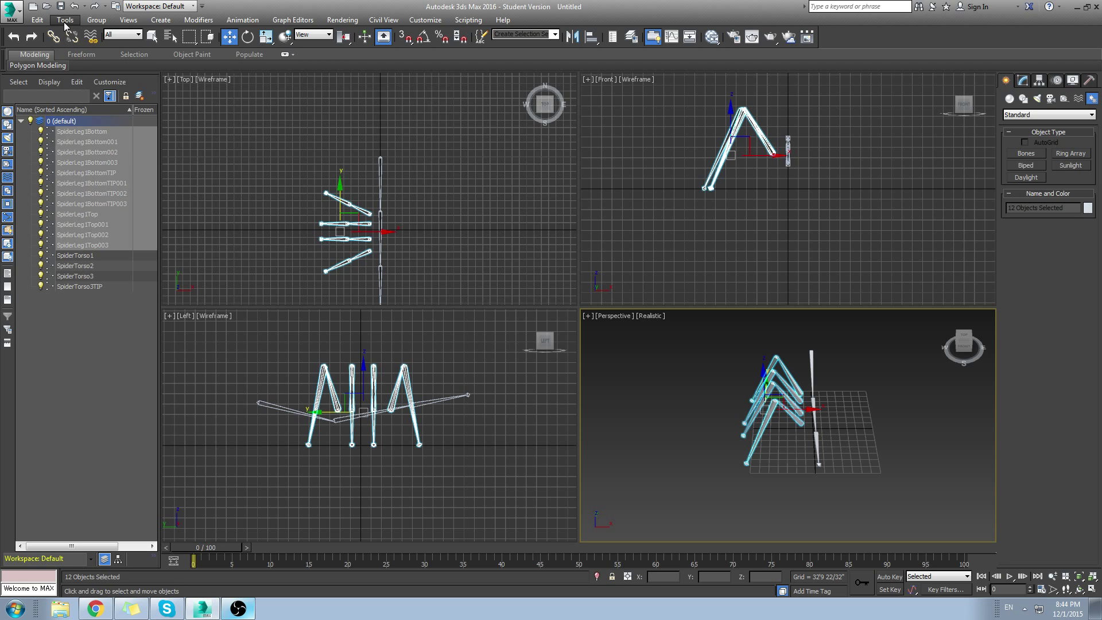
pyautogui.click(37, 19)
pyautogui.moveTo(65, 19)
pyautogui.click(105, 212)
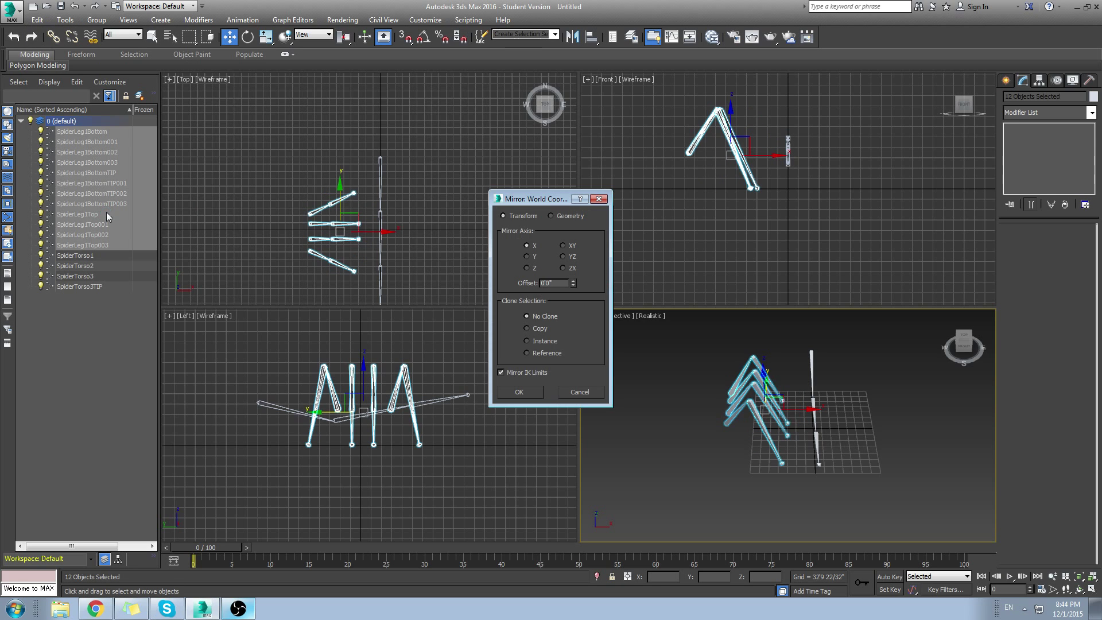
pyautogui.click(527, 328)
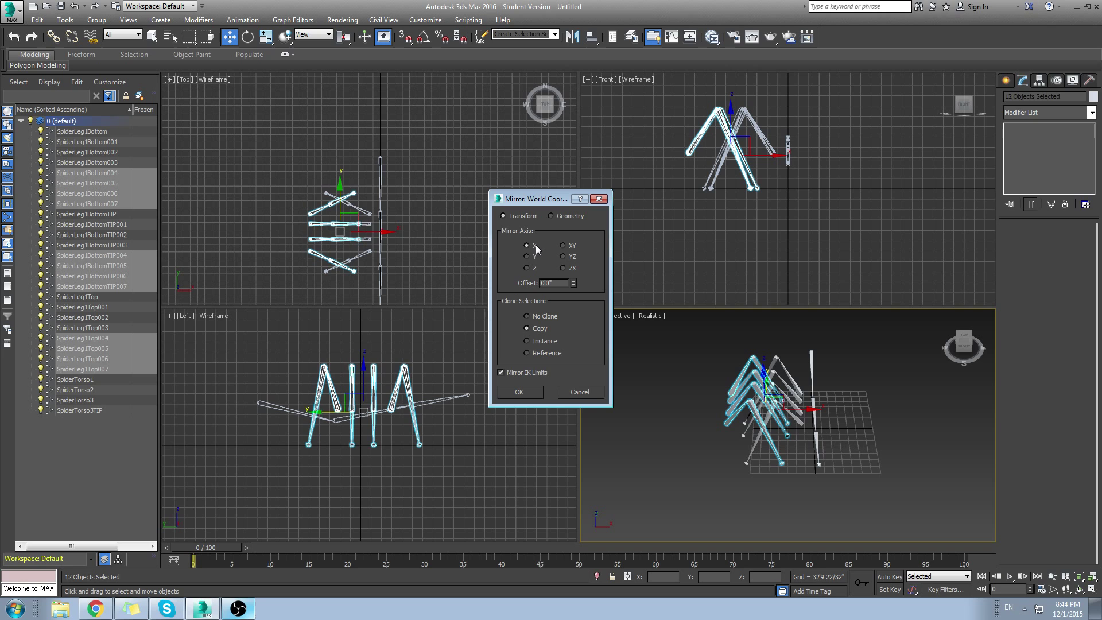
pyautogui.click(519, 392)
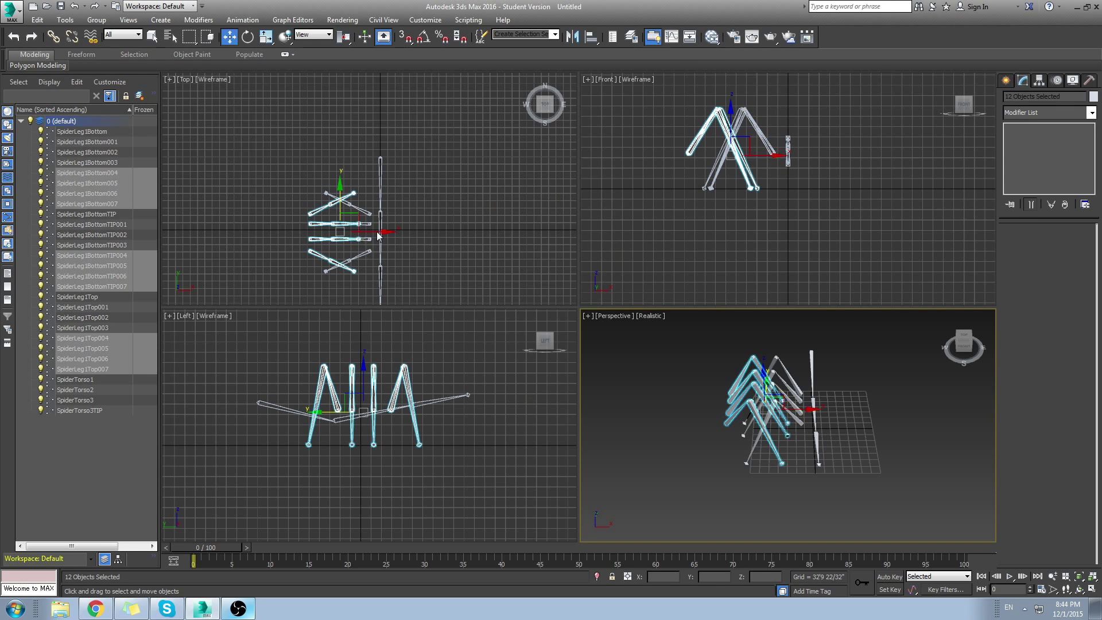
# Step: Move the mirrored legs along the X axis to the opposite side of the torso so both rows are symmetrical
pyautogui.moveTo(377, 243); pyautogui.dragTo(458, 244)
pyautogui.click(808, 412)
pyautogui.keyDown('alt'); pyautogui.moveTo(808, 412); pyautogui.dragTo(697, 398, button='middle'); pyautogui.keyUp('alt')
pyautogui.scroll(3, 733, 433)
# Step: Try moving the SpiderTorso2 and SpiderTorso1 bones to test how the rig responds, cancelling the moves
pyautogui.click(733, 432)
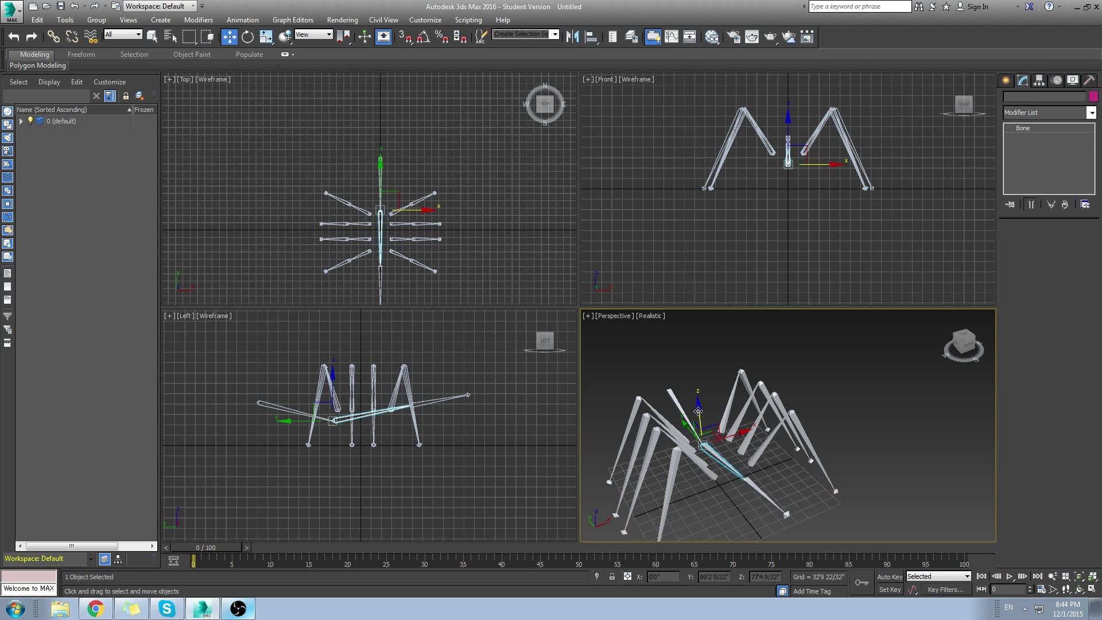
pyautogui.moveTo(699, 415); pyautogui.dragTo(672, 448)
pyautogui.rightClick(672, 448)
pyautogui.click(676, 397)
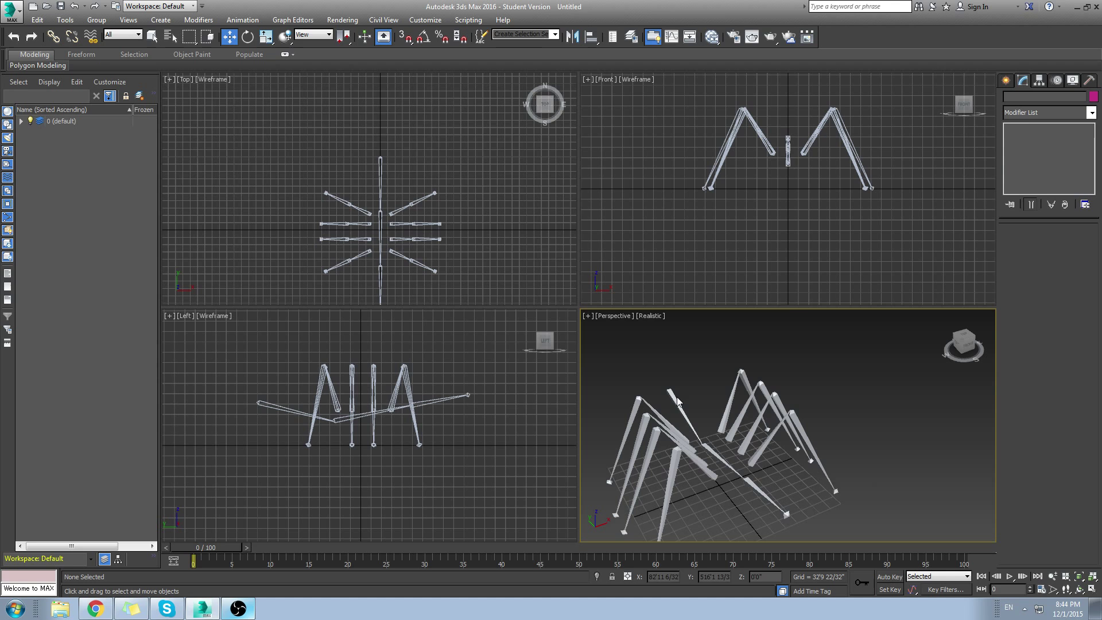
pyautogui.moveTo(666, 368)
pyautogui.mouseDown()
pyautogui.moveTo(674, 440)
pyautogui.moveTo(664, 376)
pyautogui.mouseUp()
pyautogui.keyDown('alt'); pyautogui.moveTo(740, 476); pyautogui.dragTo(788, 459, button='middle'); pyautogui.keyUp('alt')
pyautogui.moveTo(788, 460); pyautogui.dragTo(756, 454, button='middle')
pyautogui.scroll(-3, 756, 454)
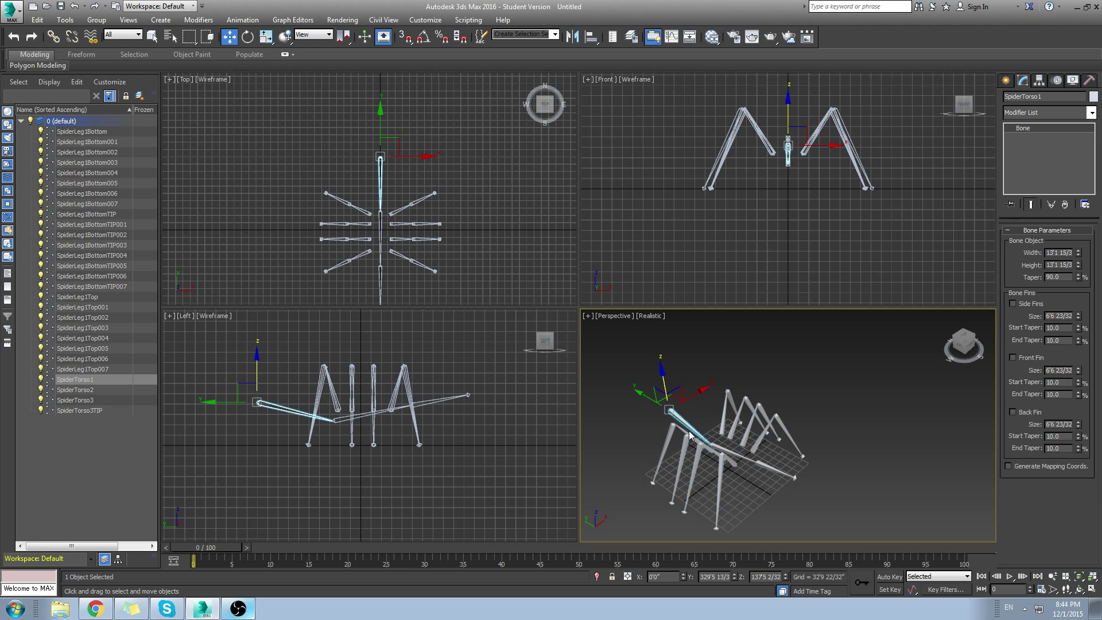
pyautogui.keyDown('alt'); pyautogui.moveTo(752, 459); pyautogui.dragTo(693, 433, button='middle'); pyautogui.keyUp('alt')
# Step: Try rotating the SpiderTorso2 bone to test whether the legs follow, and cancel the rotation
pyautogui.click(712, 458)
pyautogui.scroll(2, 700, 425)
pyautogui.press('e')
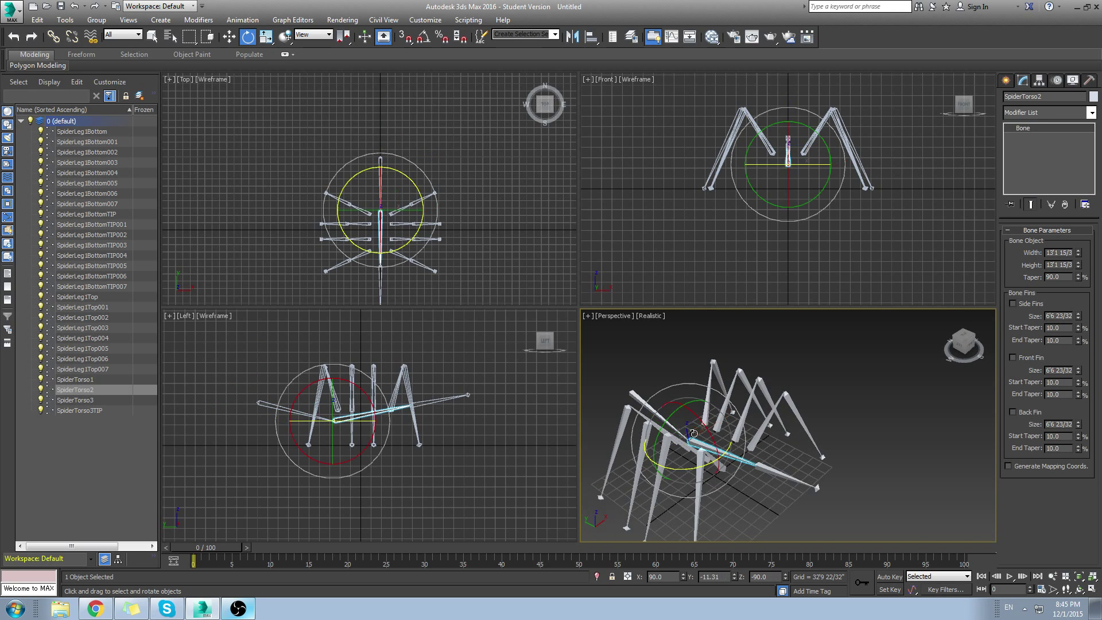
pyautogui.moveTo(706, 421); pyautogui.dragTo(722, 444)
pyautogui.rightClick(722, 445)
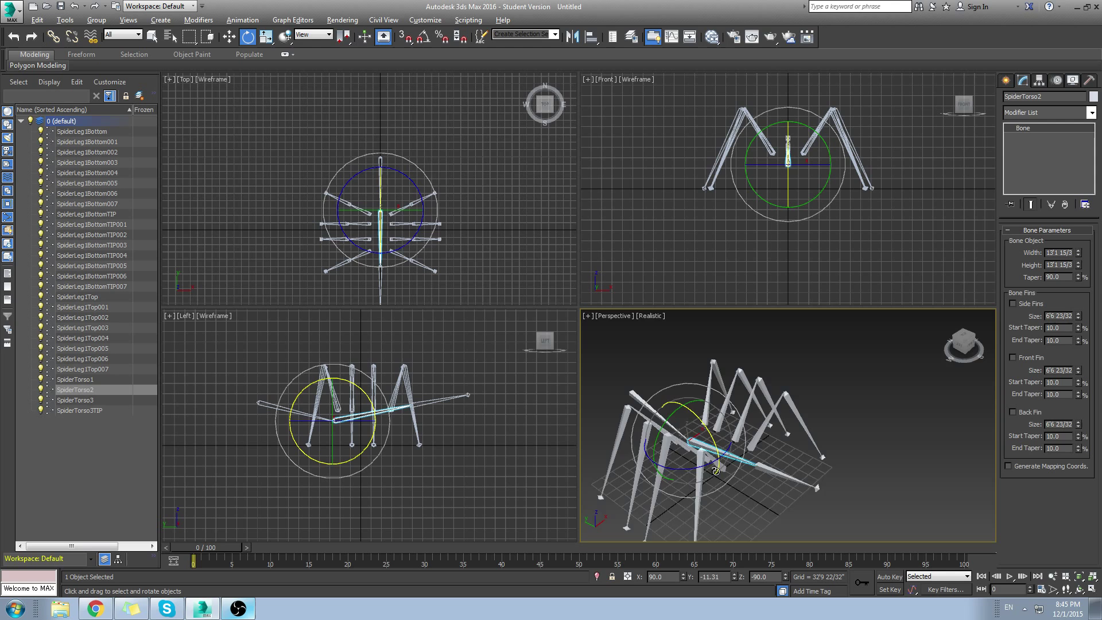
pyautogui.keyDown('alt'); pyautogui.moveTo(722, 445); pyautogui.dragTo(661, 400, button='middle'); pyautogui.keyUp('alt')
pyautogui.click(733, 344)
pyautogui.keyDown('alt'); pyautogui.moveTo(734, 344); pyautogui.dragTo(752, 370, button='middle'); pyautogui.keyUp('alt')
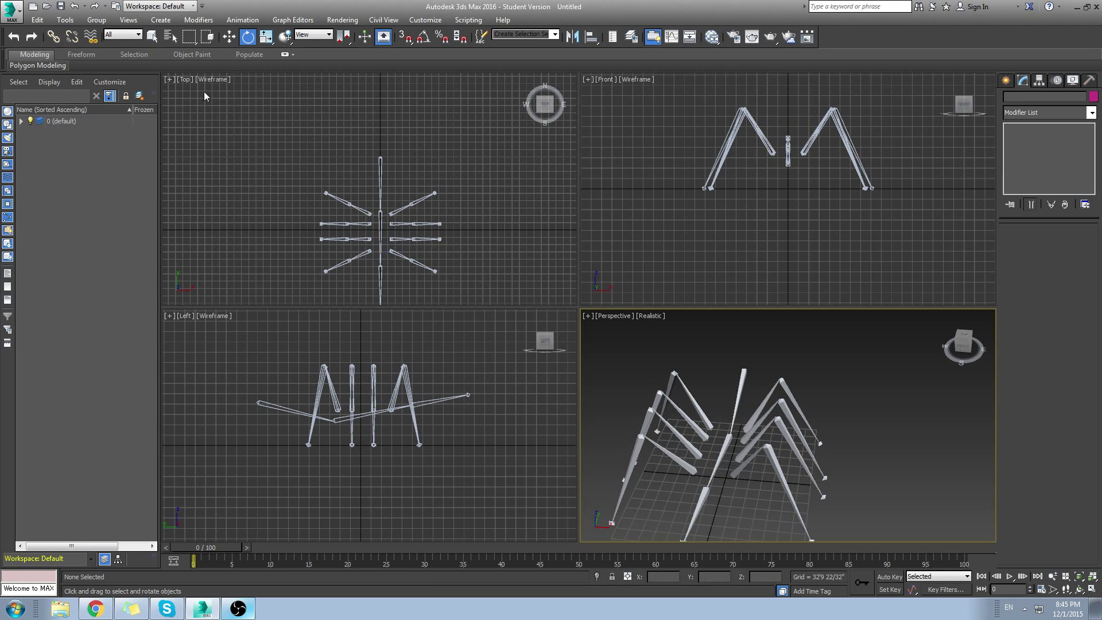
# Step: Link the upper bone of each of the four original legs to the middle torso bone SpiderTorso2 as its parent
pyautogui.click(51, 38)
pyautogui.keyDown('alt'); pyautogui.moveTo(685, 396); pyautogui.dragTo(691, 359, button='middle'); pyautogui.keyUp('alt')
pyautogui.scroll(3, 690, 359)
pyautogui.moveTo(756, 436); pyautogui.dragTo(733, 468, button='middle')
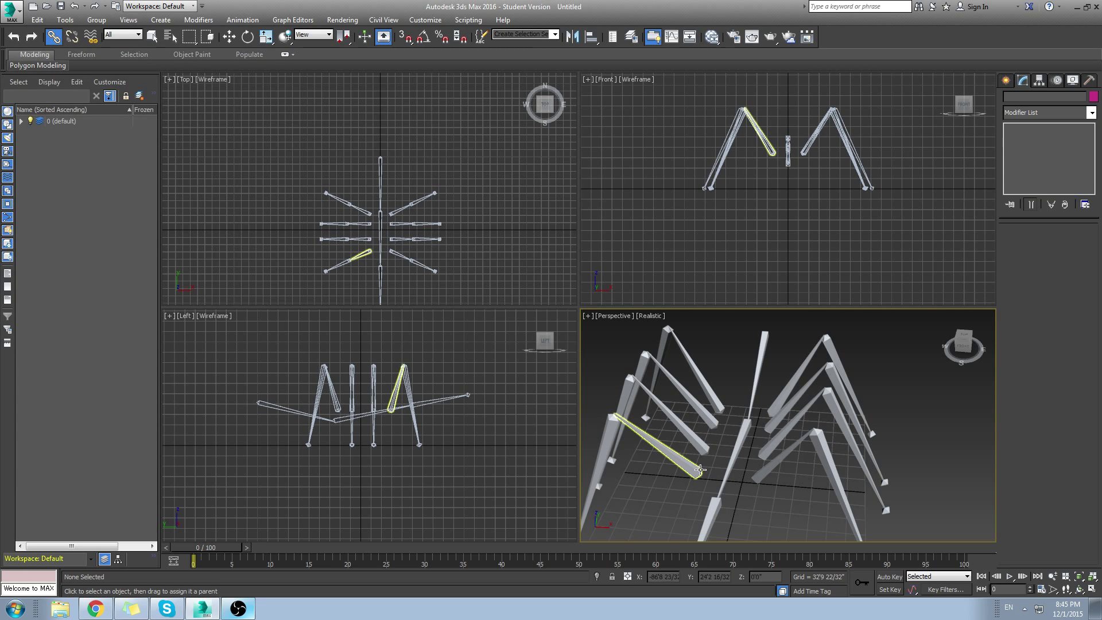
pyautogui.moveTo(686, 468); pyautogui.dragTo(733, 464)
pyautogui.click(695, 444)
pyautogui.moveTo(705, 419); pyautogui.dragTo(737, 449)
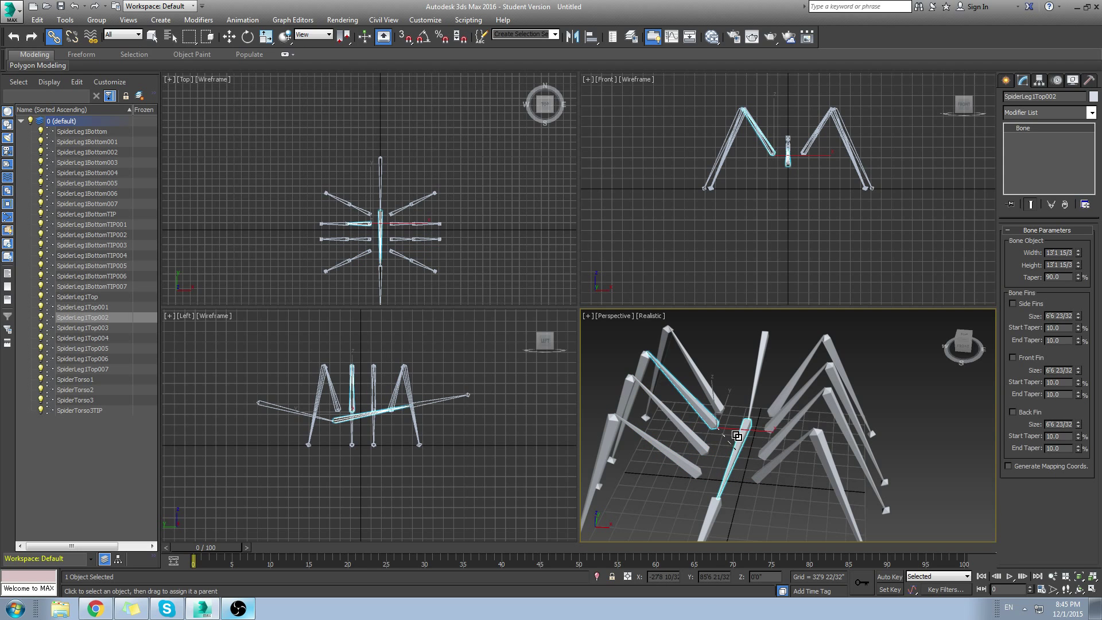
pyautogui.moveTo(721, 411); pyautogui.dragTo(744, 443)
# Step: Link the upper bones of the four mirrored legs to the middle torso bone SpiderTorso2
pyautogui.keyDown('alt'); pyautogui.moveTo(744, 444); pyautogui.dragTo(789, 449, button='middle'); pyautogui.keyUp('alt')
pyautogui.moveTo(778, 373); pyautogui.dragTo(779, 442)
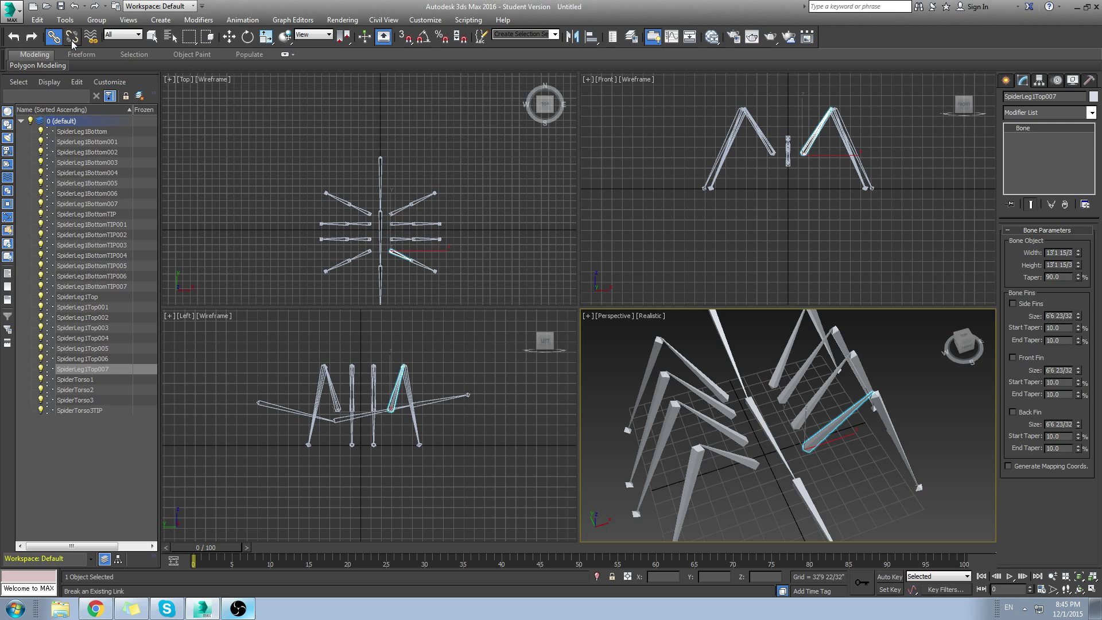
pyautogui.keyDown('alt'); pyautogui.moveTo(809, 450); pyautogui.dragTo(715, 417, button='middle'); pyautogui.keyUp('alt')
# Step: Test the leg links by moving and rotating the SpiderTorso2 bone, and undo the test transforms
pyautogui.press('w')
pyautogui.click(770, 458)
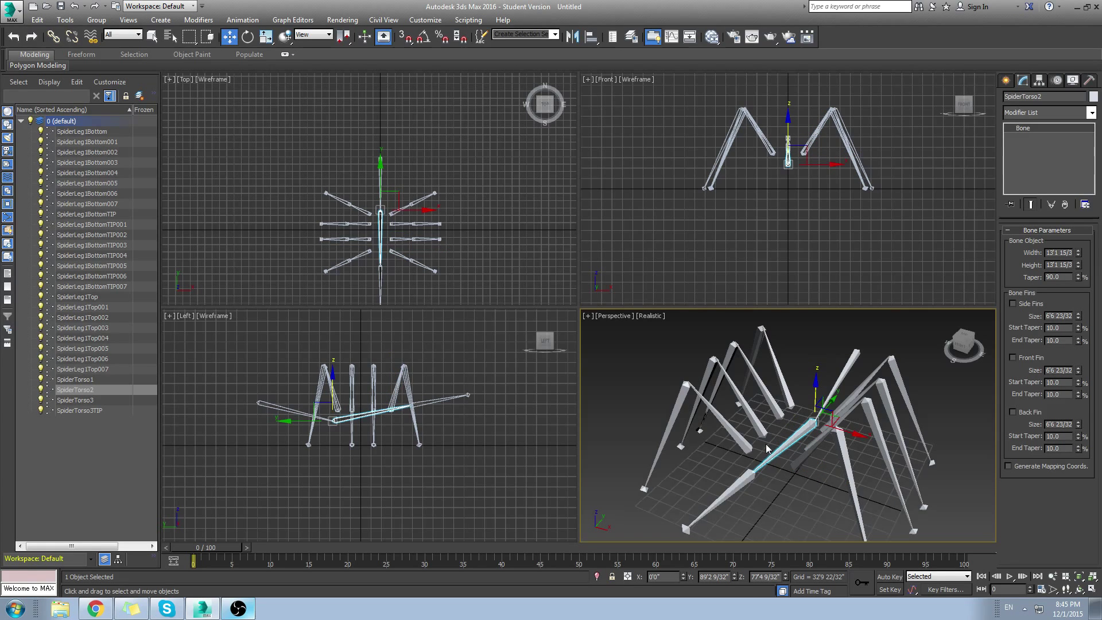
pyautogui.press('q')
pyautogui.rightClick(167, 135)
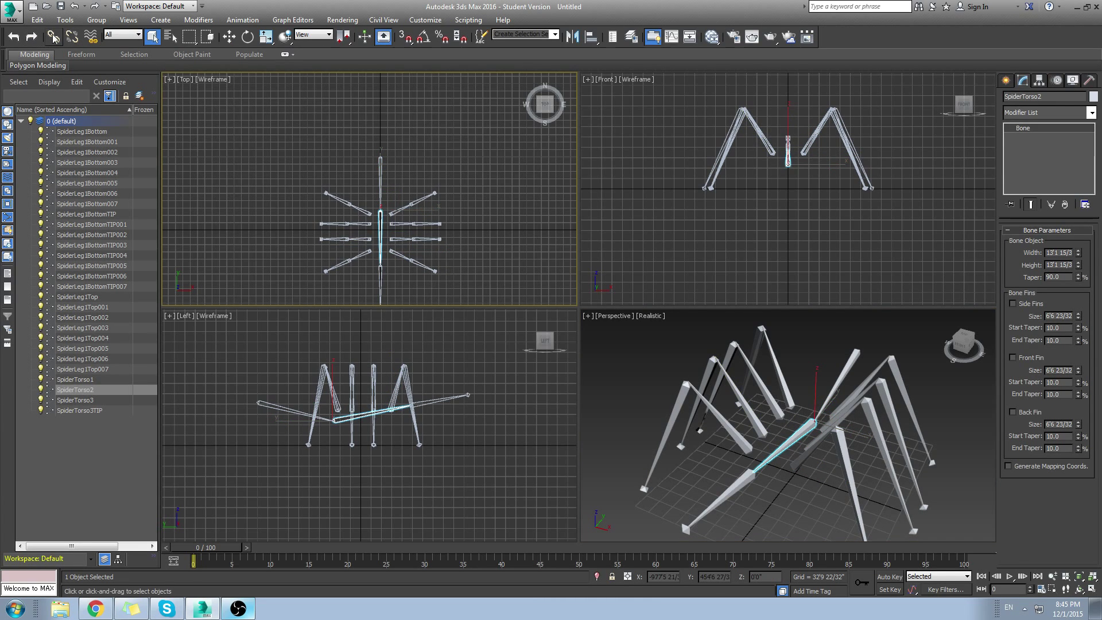
pyautogui.rightClick(794, 446)
pyautogui.press('w')
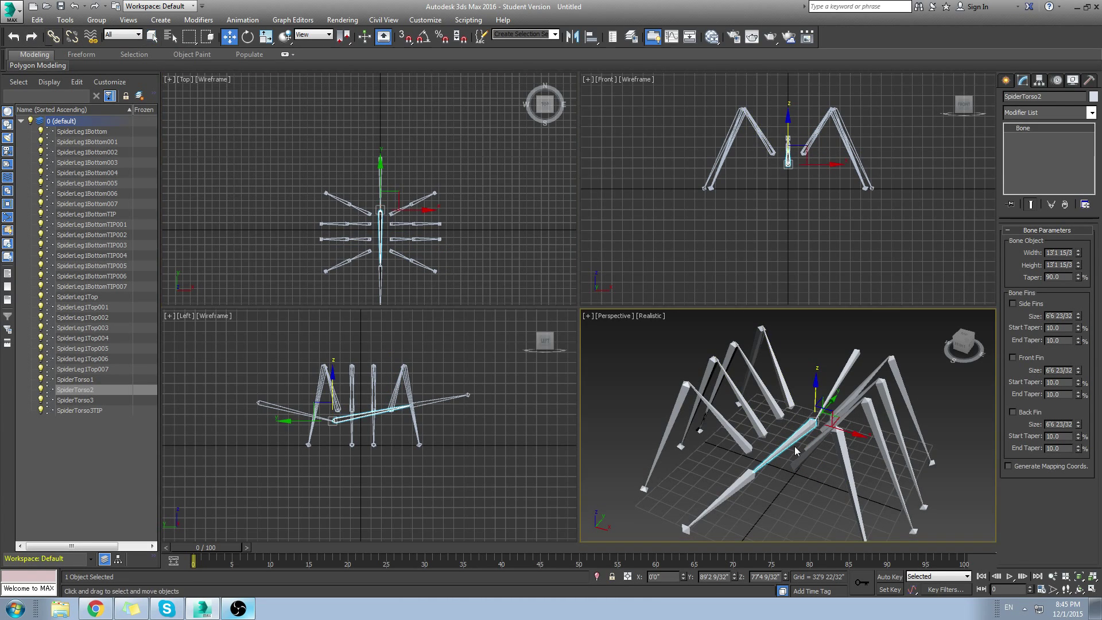
pyautogui.moveTo(816, 392); pyautogui.dragTo(805, 452)
pyautogui.press('e')
pyautogui.hotkey('ctrl', 'z')
pyautogui.hotkey('ctrl', 'z')
# Step: Try rotating the SpiderTorso1 bone to test the torso chain, and undo the rotation
pyautogui.click(839, 384)
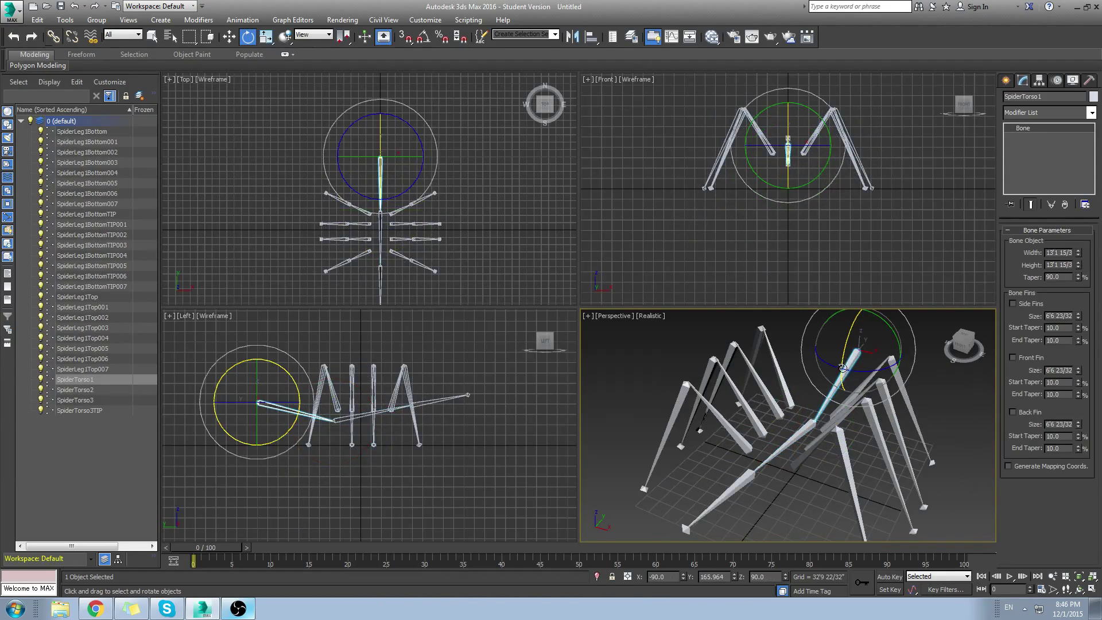
pyautogui.moveTo(843, 367); pyautogui.dragTo(797, 372)
pyautogui.hotkey('ctrl', 'z')
# Step: Delete the SpiderTorso1 bone from the end of the torso chain
pyautogui.click(786, 438)
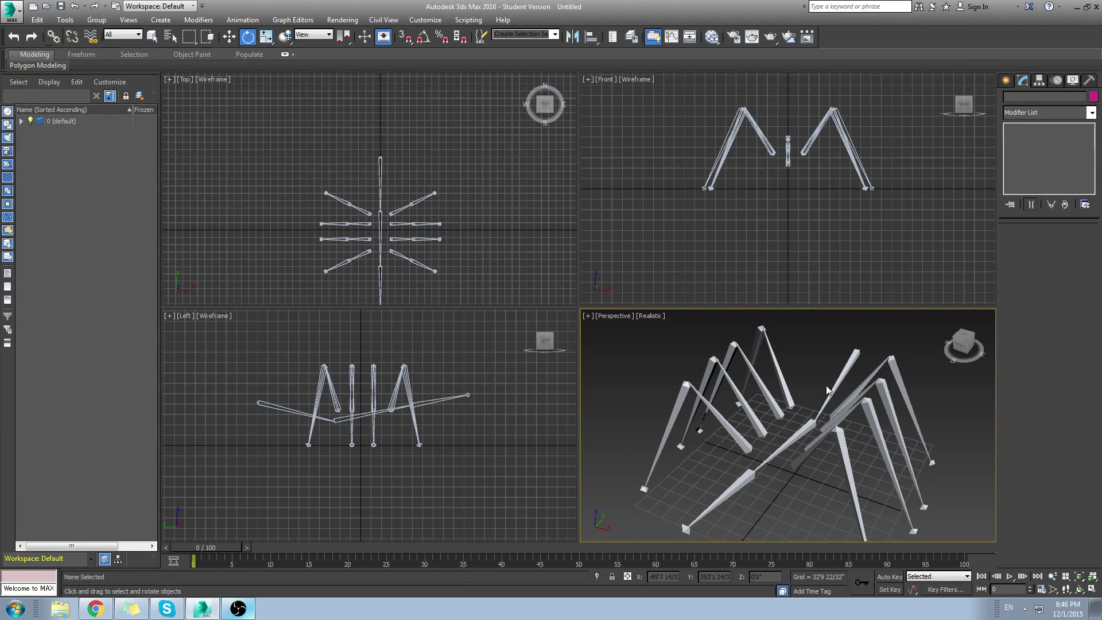
pyautogui.click(830, 390)
pyautogui.press('Delete')
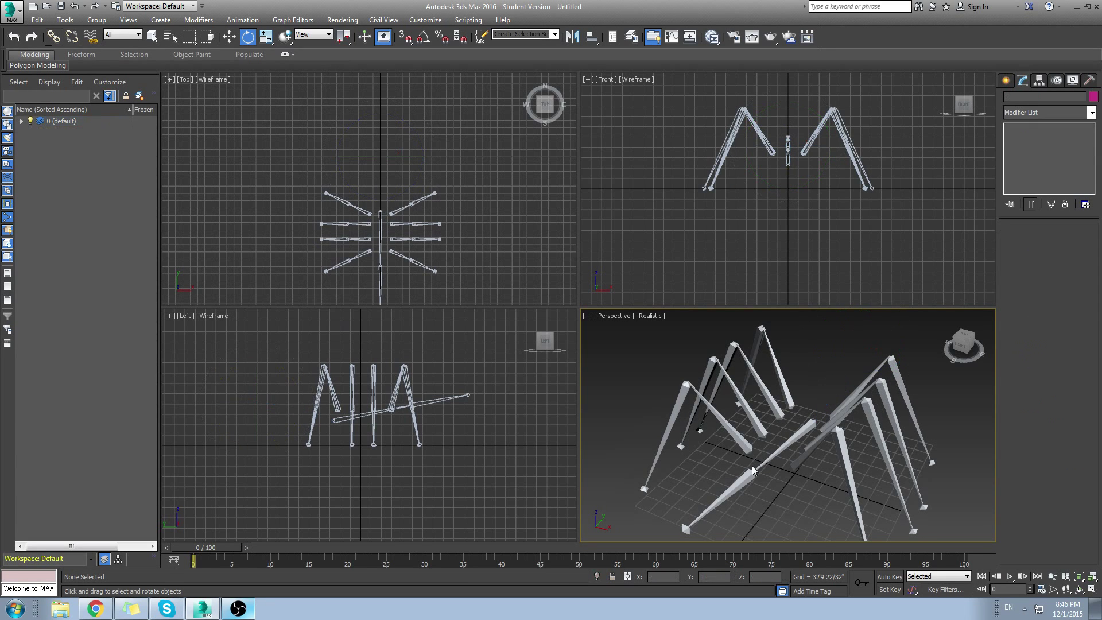
# Step: Draw a separate replacement bone with a tip in the Left view, starting near SpiderTorso2's free end and angled up and outward
pyautogui.keyDown('alt'); pyautogui.moveTo(821, 393); pyautogui.dragTo(749, 455, button='middle'); pyautogui.keyUp('alt')
pyautogui.click(752, 457)
pyautogui.press('w')
pyautogui.keyDown('alt'); pyautogui.moveTo(844, 425); pyautogui.dragTo(878, 403, button='middle'); pyautogui.keyUp('alt')
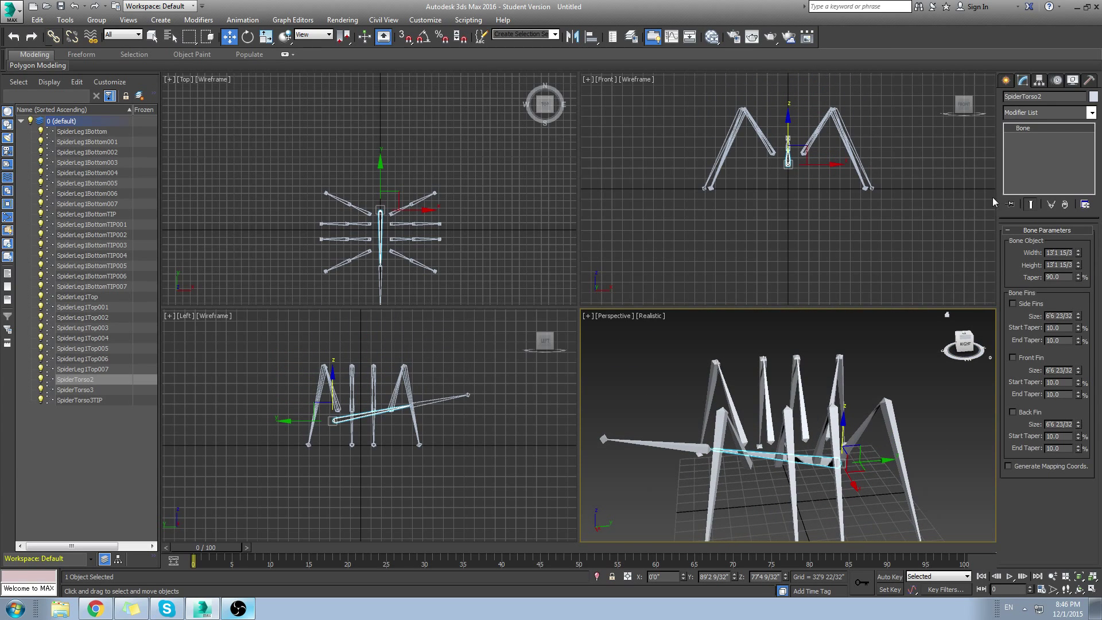
pyautogui.click(1005, 80)
pyautogui.click(1036, 153)
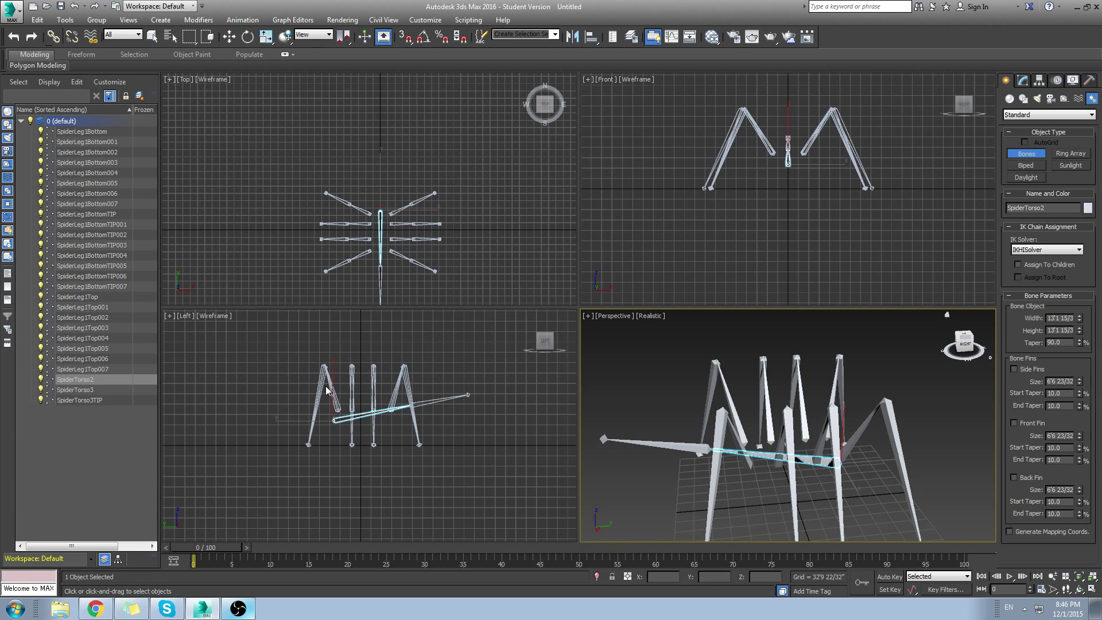
pyautogui.moveTo(347, 411); pyautogui.dragTo(412, 433, button='middle')
pyautogui.click(389, 440)
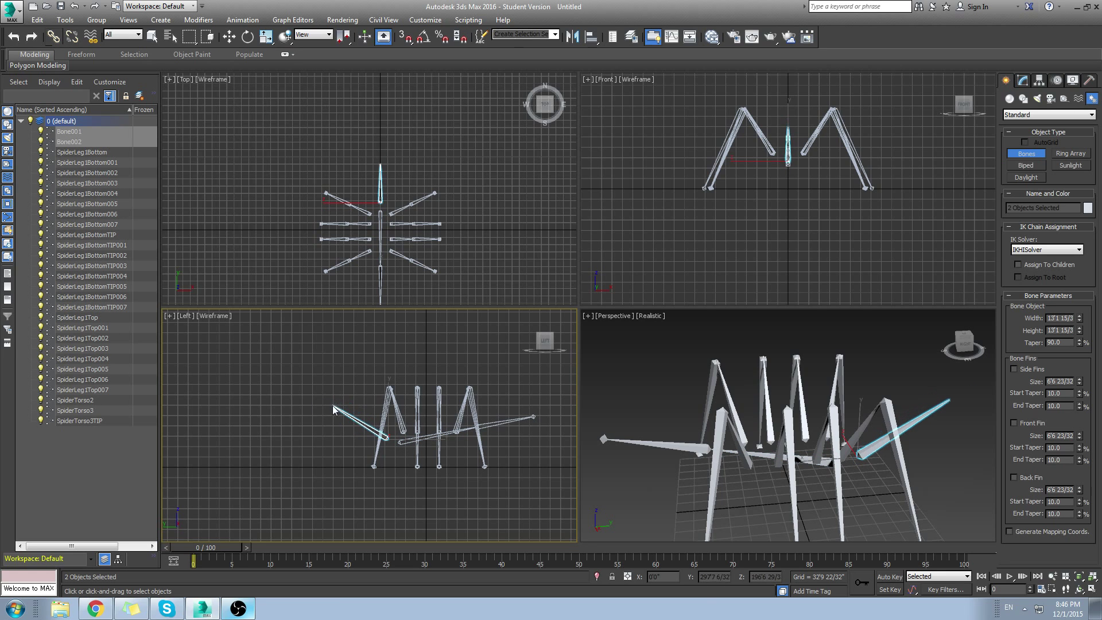
pyautogui.click(321, 402)
pyautogui.rightClick(386, 486)
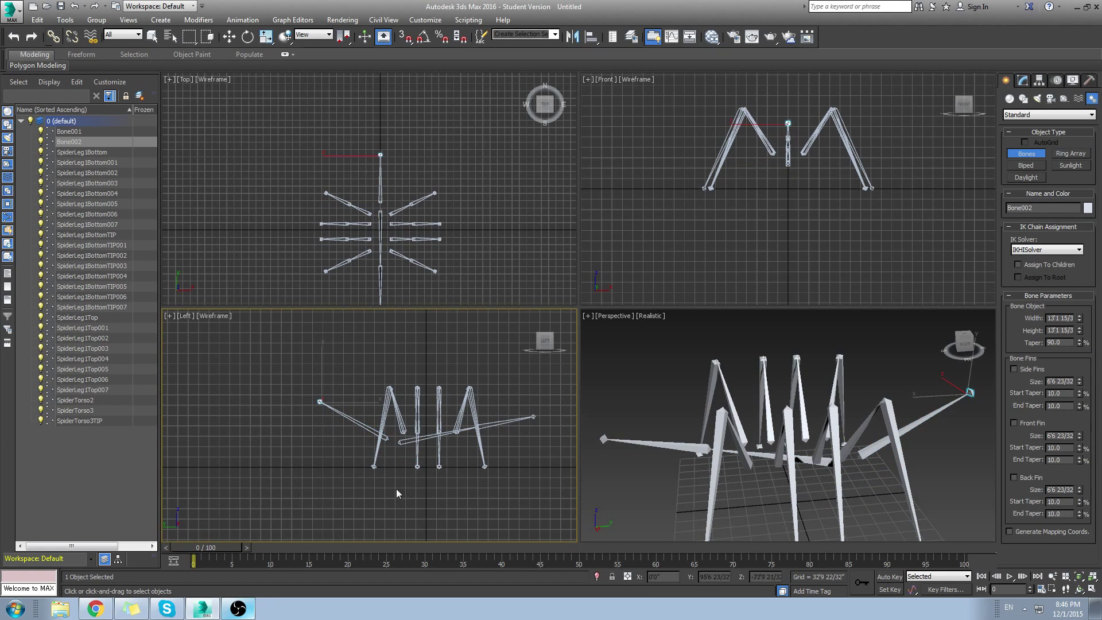
# Step: Name the new rear bone SpiderButt and its tip bone SpiderButtTIP
pyautogui.moveTo(350, 437); pyautogui.dragTo(305, 444, button='middle')
pyautogui.scroll(3, 314, 445)
pyautogui.rightClick(310, 435)
pyautogui.click(309, 432)
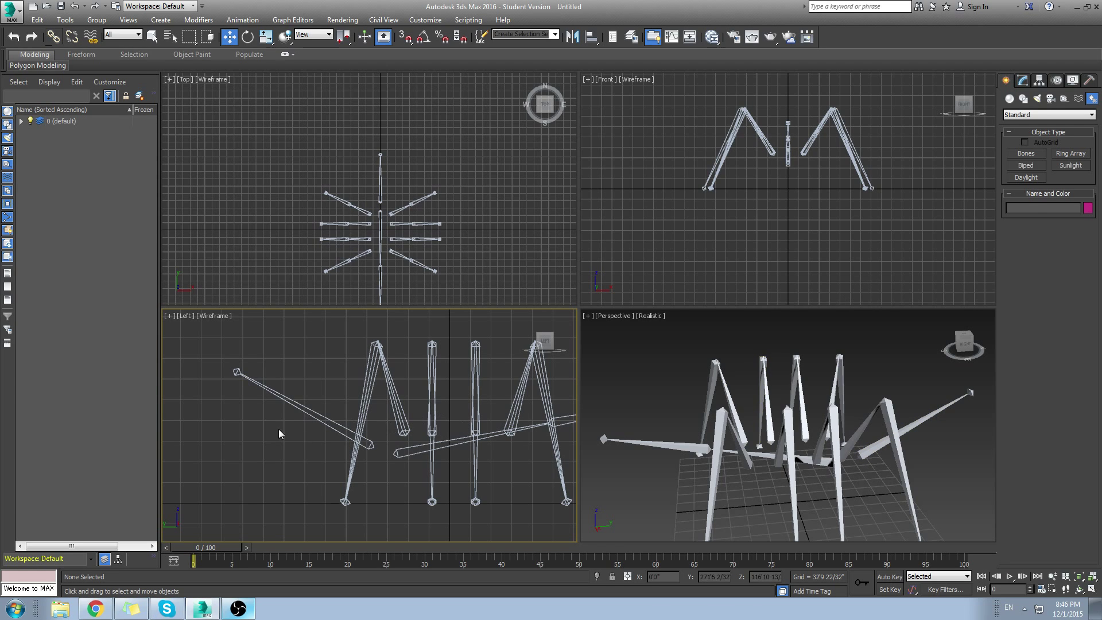
pyautogui.click(312, 410)
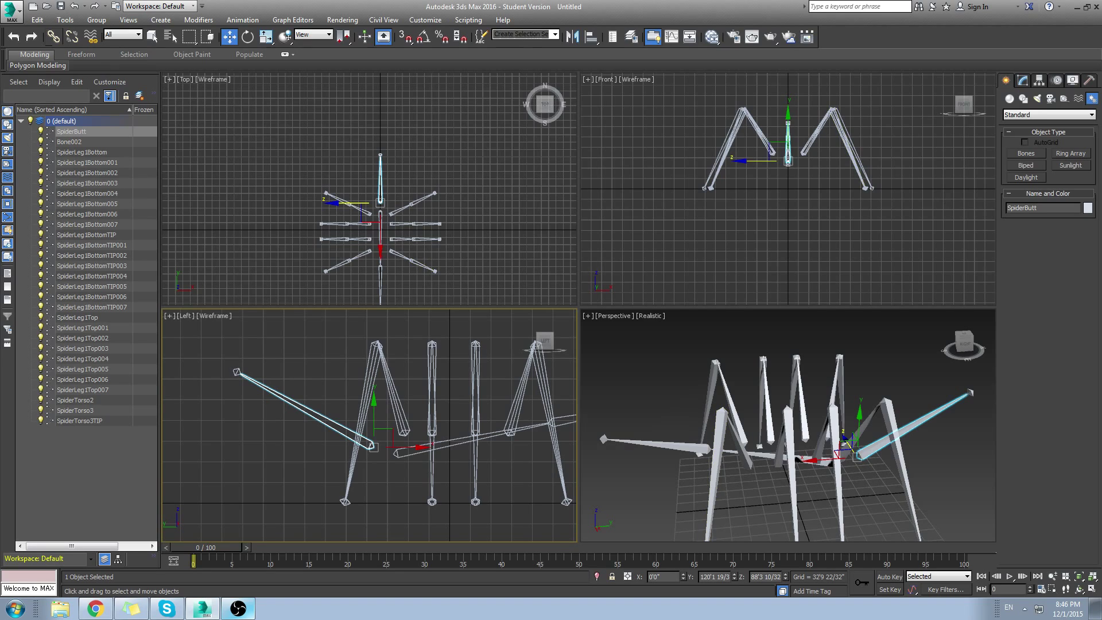
pyautogui.click(236, 373)
pyautogui.click(1018, 208)
pyautogui.write('SpiderButt')
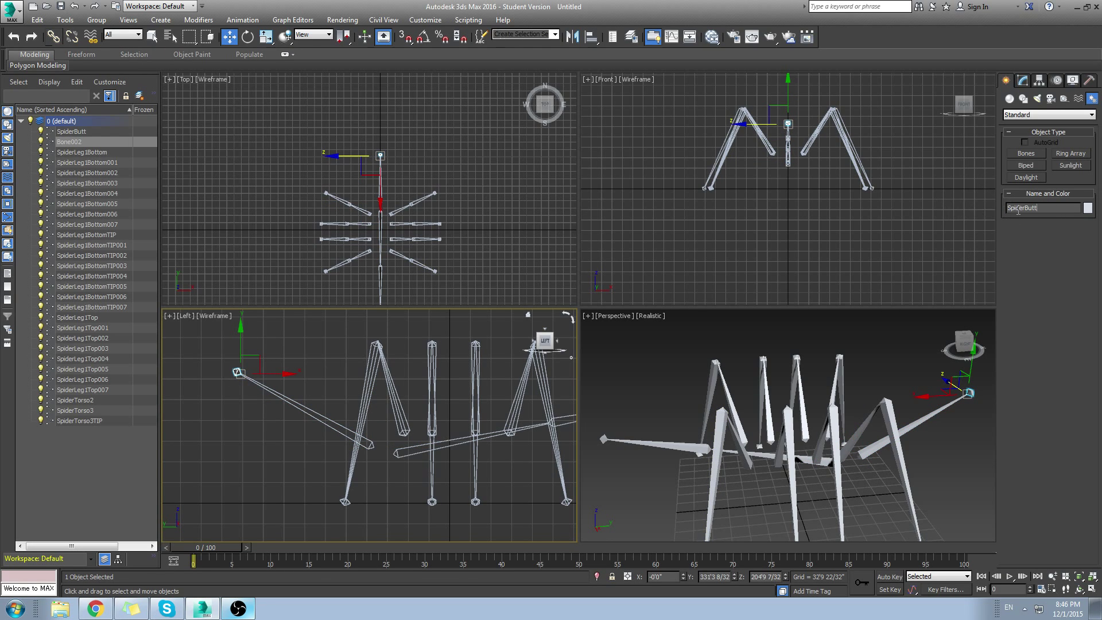
pyautogui.write('TIP')
pyautogui.press('Return')
# Step: Link the SpiderButt bone to SpiderTorso2 as its parent
pyautogui.keyDown('alt'); pyautogui.moveTo(843, 402); pyautogui.dragTo(876, 439, button='middle'); pyautogui.keyUp('alt')
pyautogui.click(905, 434)
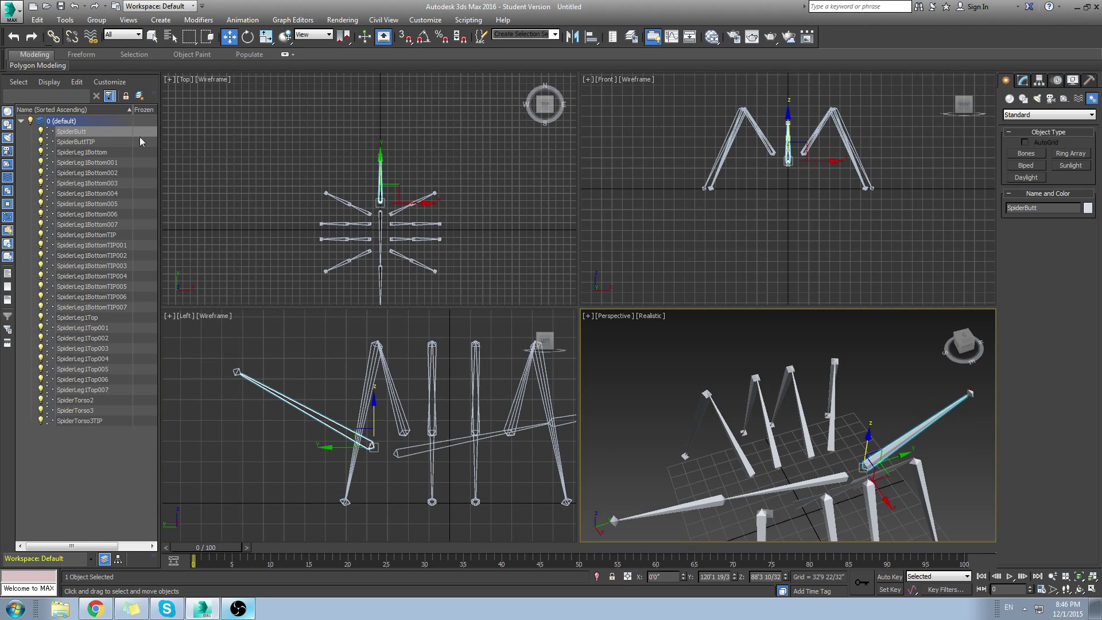
pyautogui.click(52, 37)
pyautogui.moveTo(914, 435); pyautogui.dragTo(821, 482)
pyautogui.click(838, 468)
pyautogui.press('w')
# Step: Rotate the SpiderButt bone slightly downward in the Left view, and cancel a further trial rotation
pyautogui.keyDown('alt'); pyautogui.moveTo(852, 449); pyautogui.dragTo(802, 401, button='middle'); pyautogui.keyUp('alt')
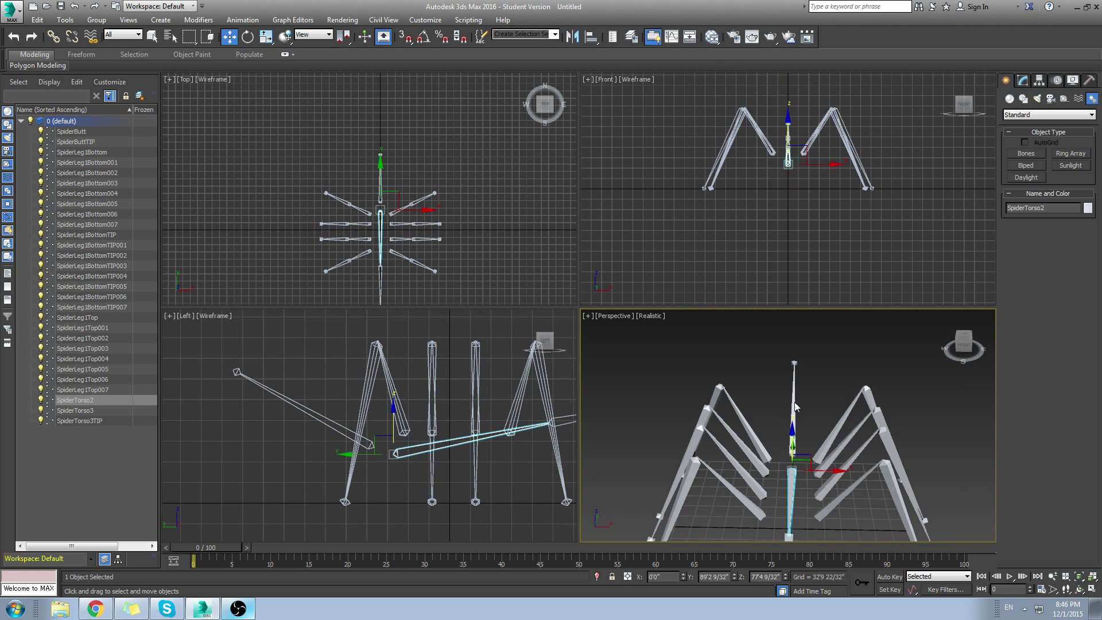
pyautogui.click(795, 406)
pyautogui.rightClick(356, 405)
pyautogui.press('e')
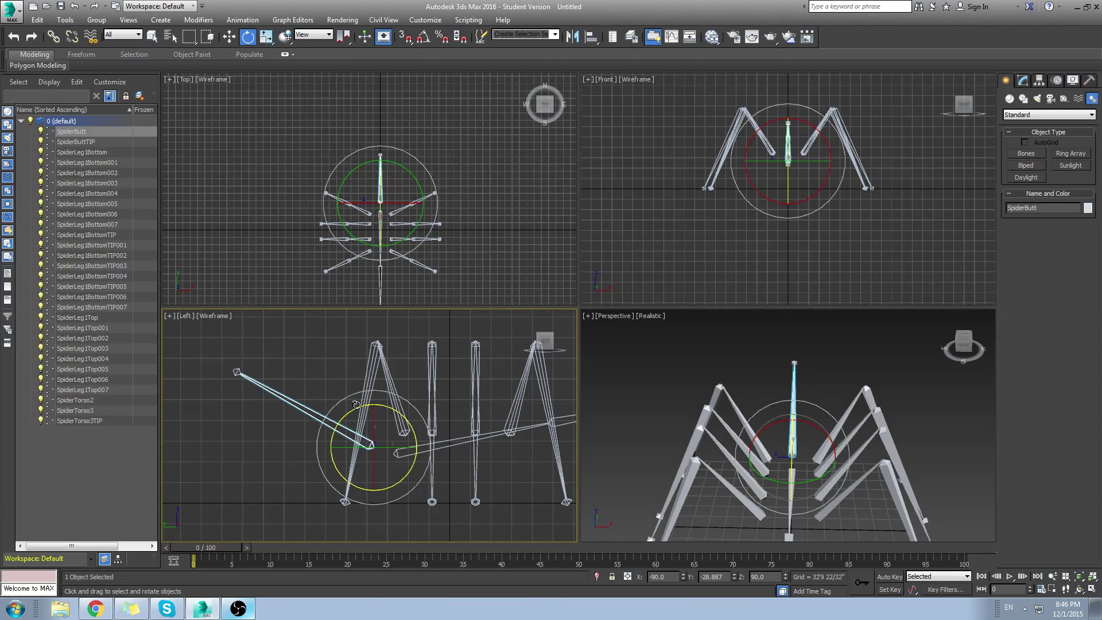
pyautogui.moveTo(356, 404); pyautogui.dragTo(317, 428)
pyautogui.keyDown('alt'); pyautogui.moveTo(855, 436); pyautogui.dragTo(807, 424, button='middle'); pyautogui.keyUp('alt')
pyautogui.moveTo(739, 401); pyautogui.dragTo(753, 428)
pyautogui.rightClick(753, 428)
# Step: Try moving the SpiderTorso2 bone to test the SpiderButt link, and cancel the move
pyautogui.keyDown('alt'); pyautogui.moveTo(948, 458); pyautogui.dragTo(791, 468, button='middle'); pyautogui.keyUp('alt')
pyautogui.click(725, 481)
pyautogui.press('w')
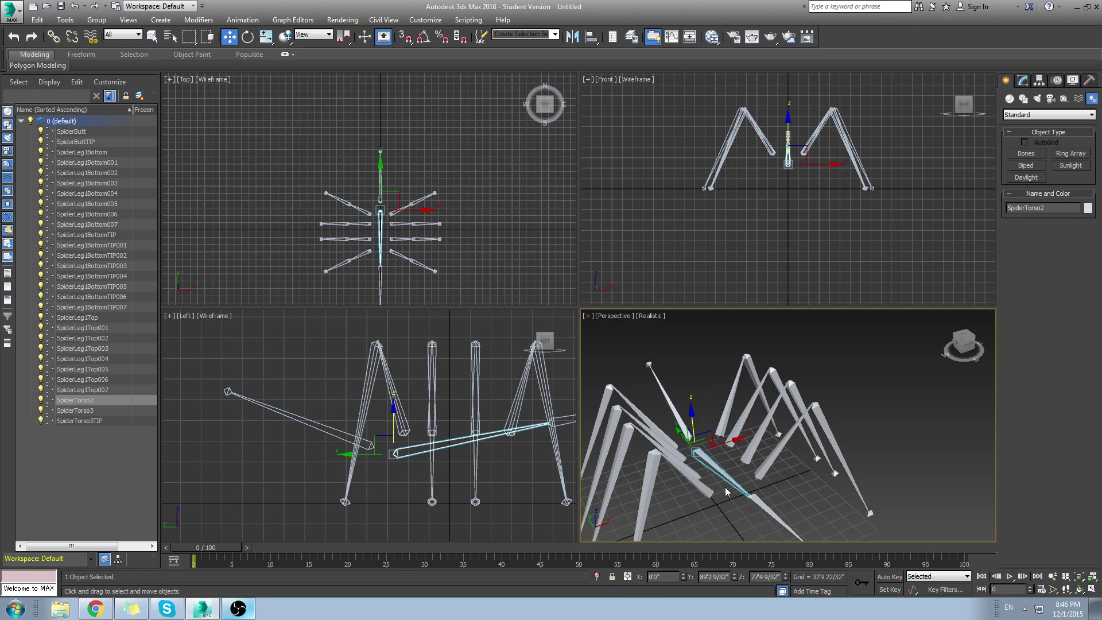
pyautogui.keyDown('alt'); pyautogui.moveTo(725, 486); pyautogui.dragTo(676, 436, button='middle'); pyautogui.keyUp('alt')
pyautogui.moveTo(676, 422); pyautogui.dragTo(679, 462)
pyautogui.rightClick(679, 462)
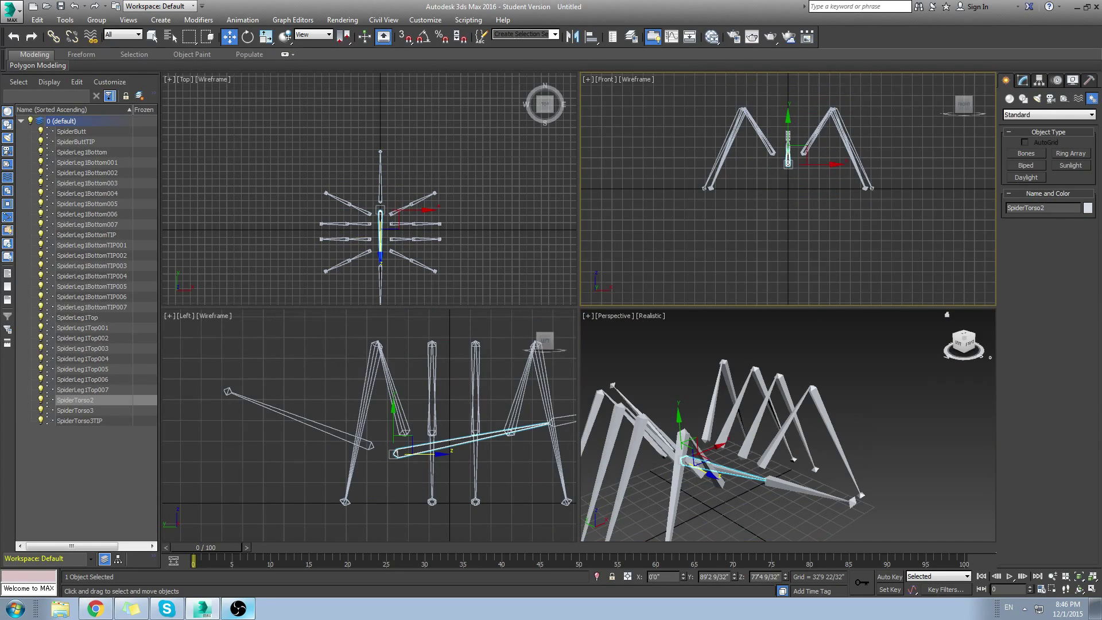
# Step: Draw a test box in the Front view over the torso, about 132' long, 96' wide and 261' high
pyautogui.click(1023, 81)
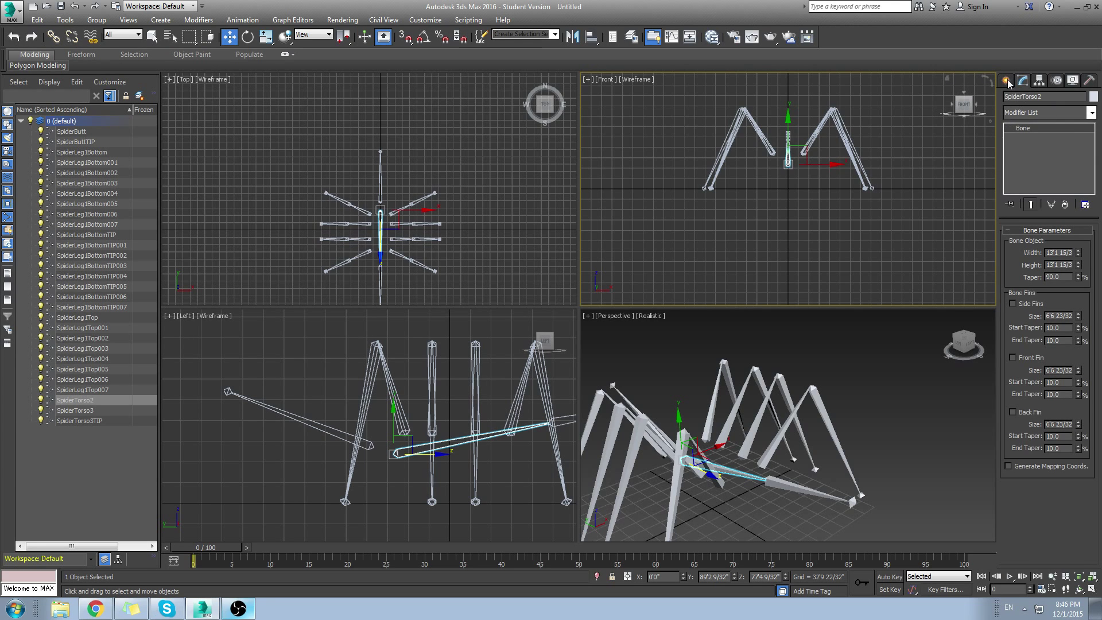
pyautogui.click(1008, 81)
pyautogui.click(1010, 99)
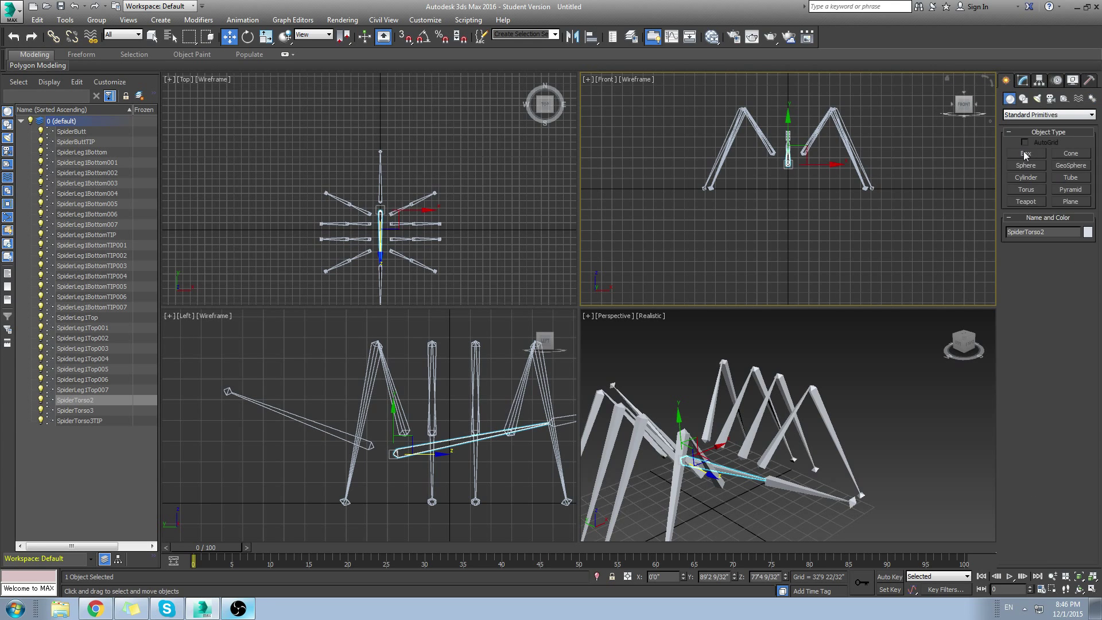
pyautogui.click(1027, 153)
pyautogui.moveTo(780, 102); pyautogui.dragTo(811, 143)
pyautogui.click(739, 348)
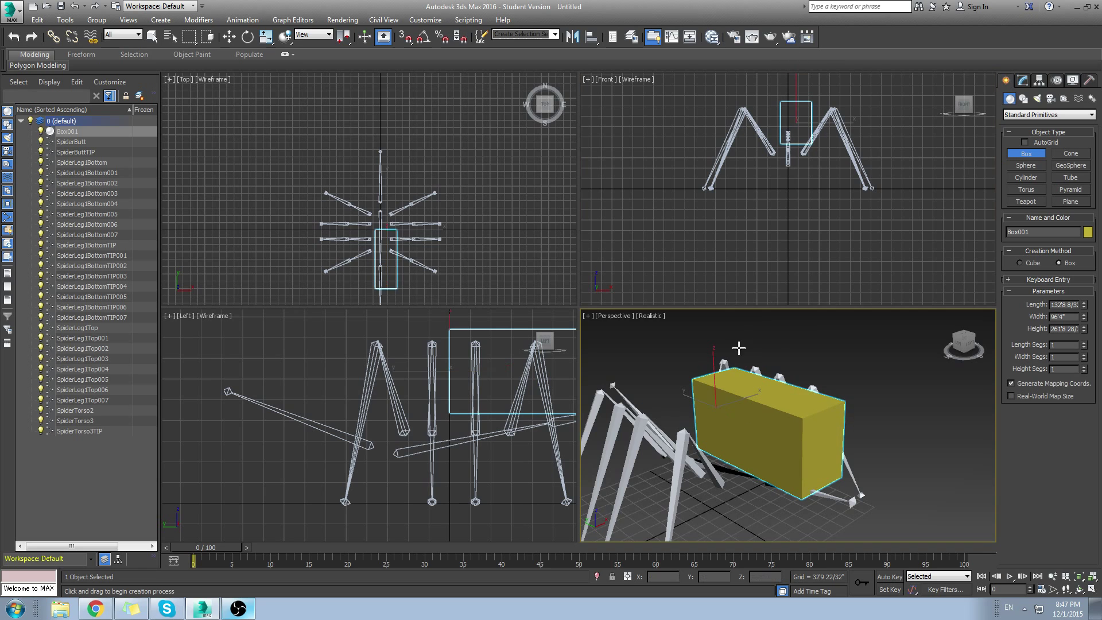
# Step: Apply a Skin modifier to the test box
pyautogui.click(1039, 81)
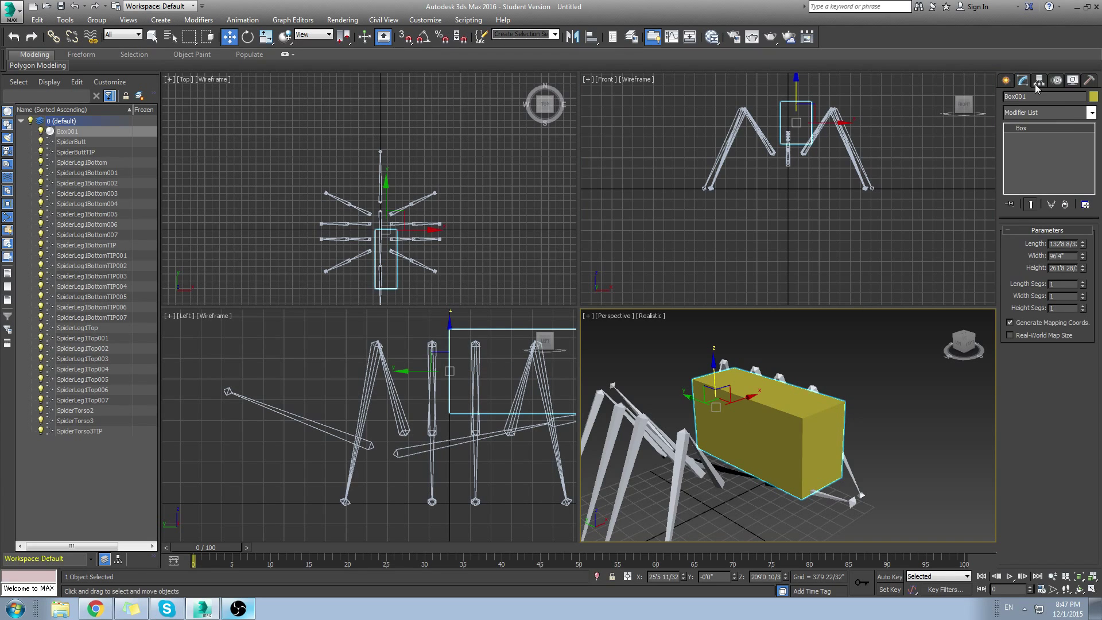
pyautogui.click(1090, 113)
pyautogui.click(1079, 260)
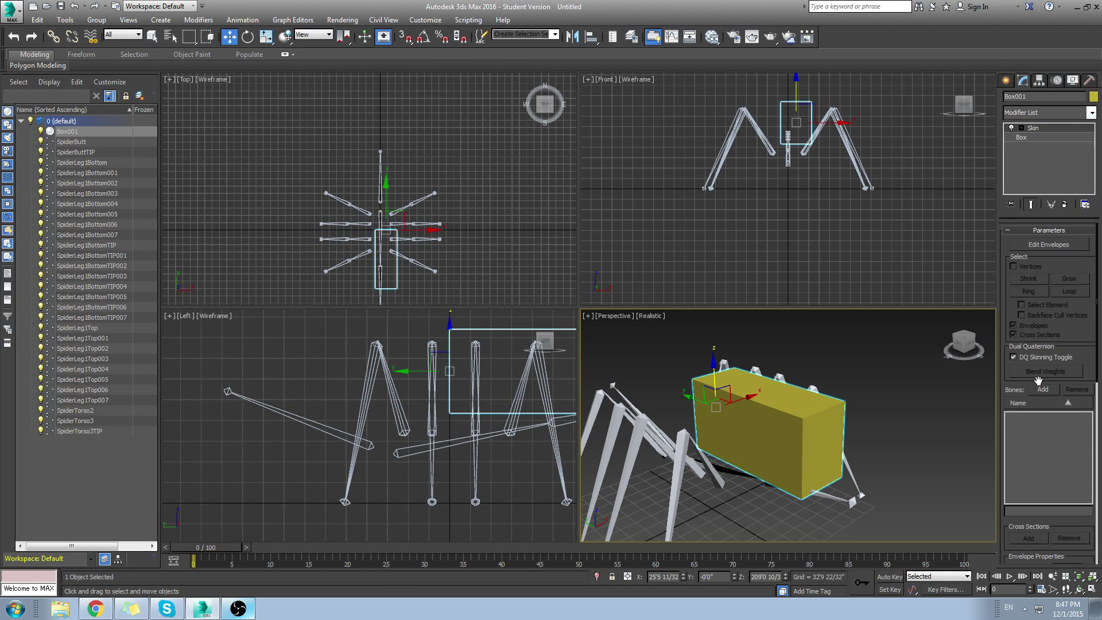
# Step: Examine the spider bones in the Skin modifier's bone selection list, by layer and as a hierarchy, and close it without adding any
pyautogui.click(1041, 390)
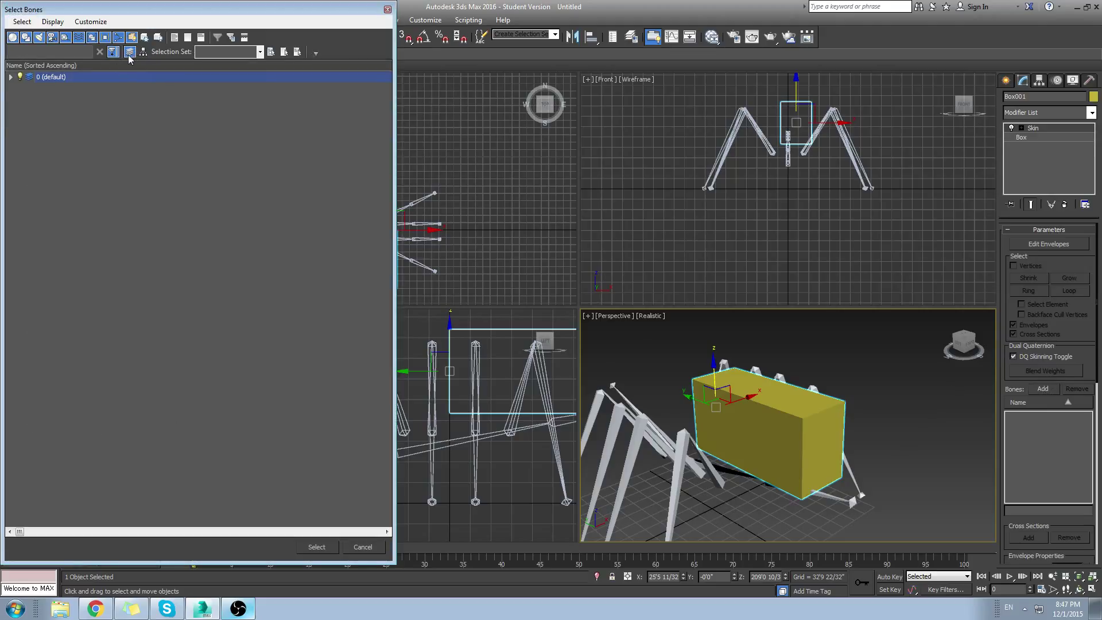
pyautogui.click(11, 77)
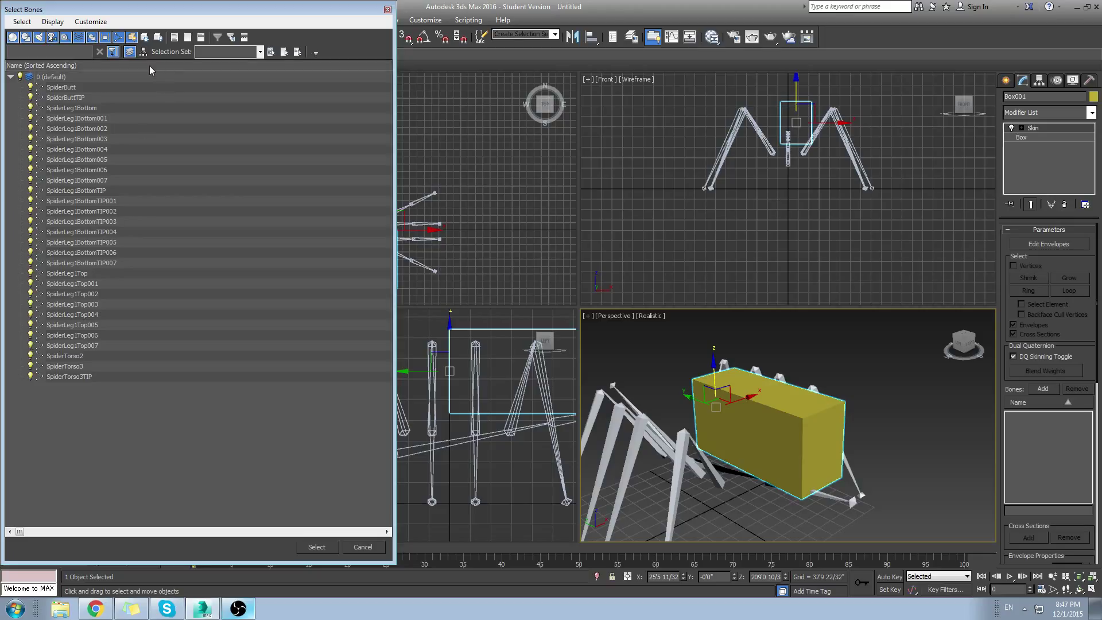
pyautogui.click(143, 52)
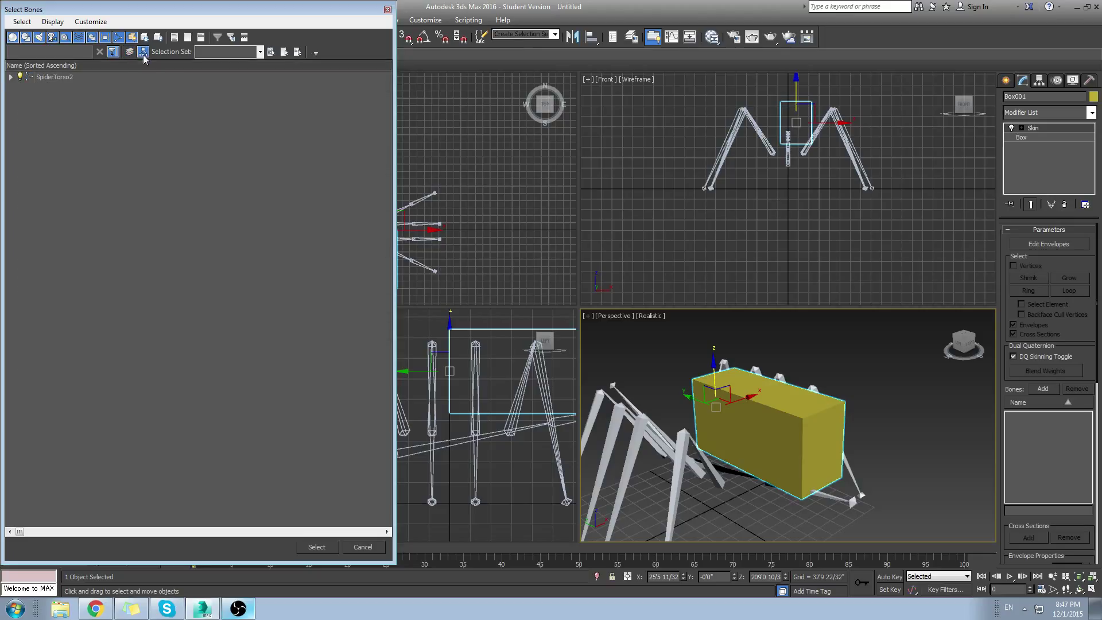
pyautogui.click(10, 77)
pyautogui.click(20, 87)
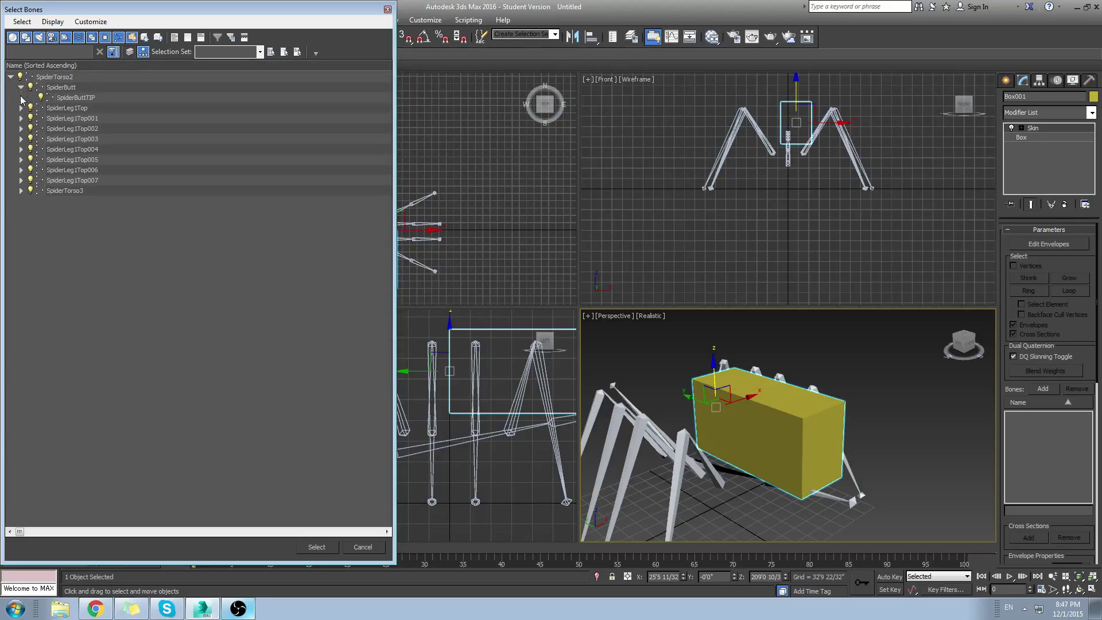
pyautogui.click(20, 108)
pyautogui.click(21, 129)
pyautogui.click(21, 149)
pyautogui.click(21, 181)
pyautogui.click(20, 222)
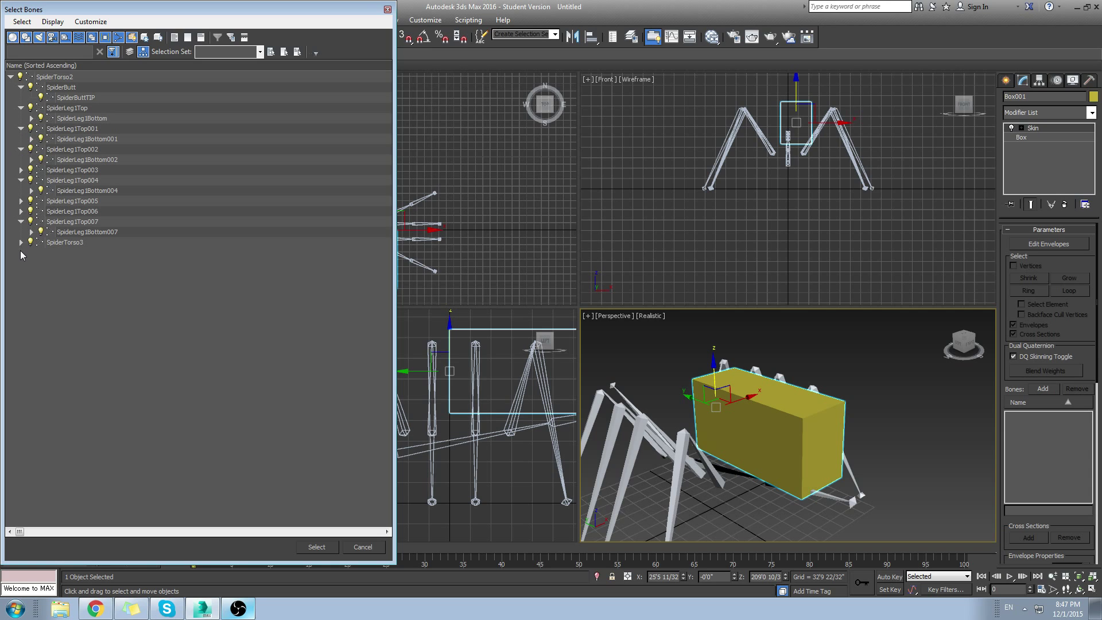
pyautogui.click(130, 52)
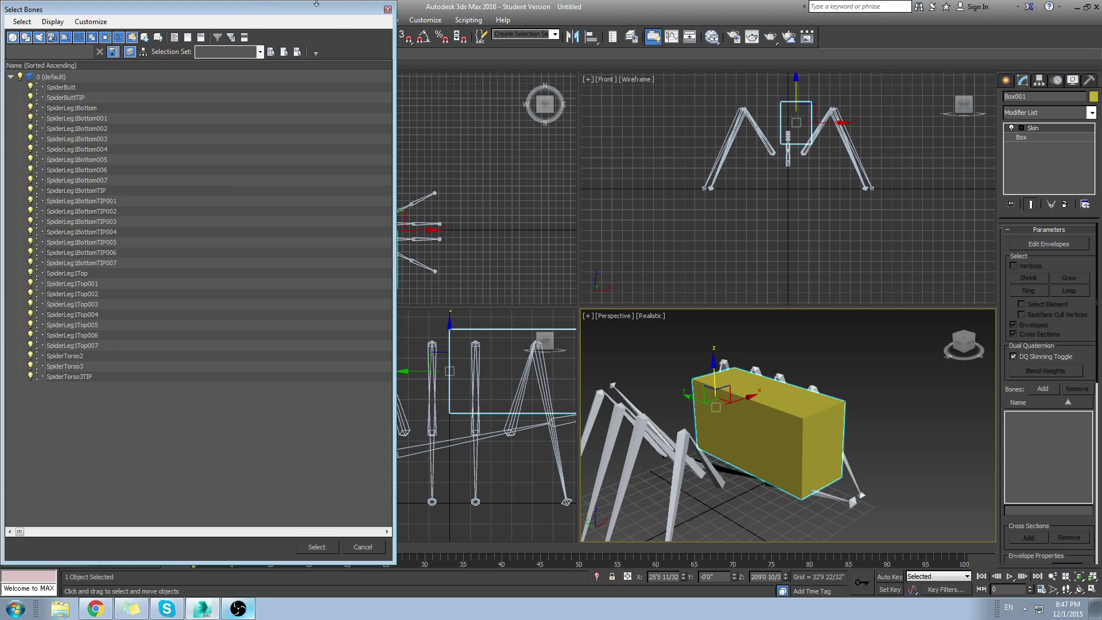
pyautogui.click(387, 9)
# Step: Delete the test box with its Skin modifier
pyautogui.scroll(-3, 802, 405)
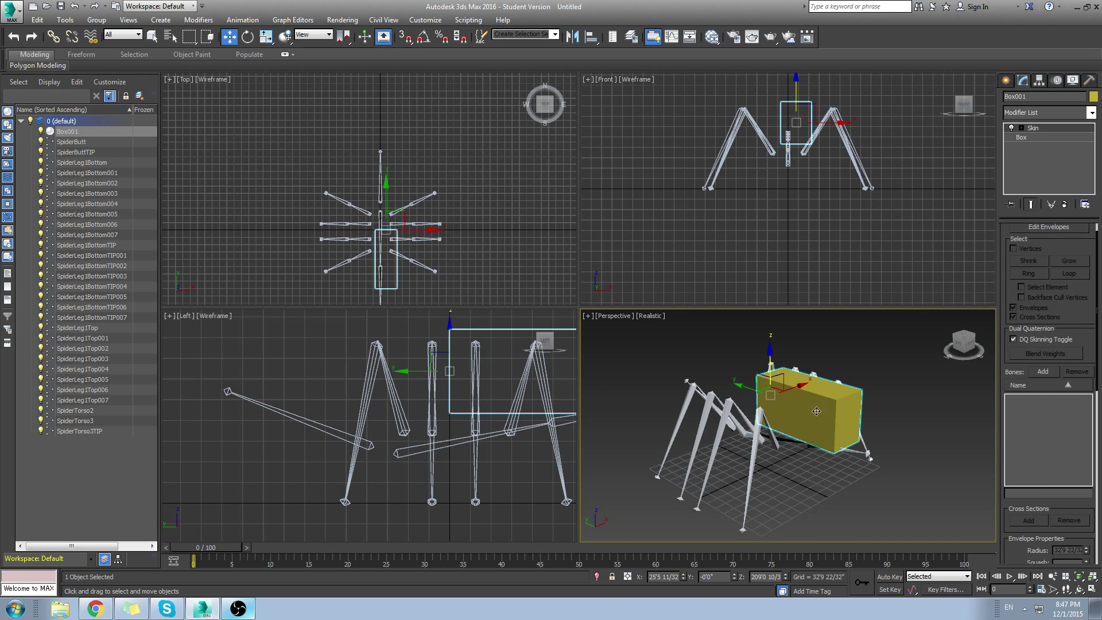
pyautogui.moveTo(802, 405); pyautogui.dragTo(838, 401)
pyautogui.press('Delete')
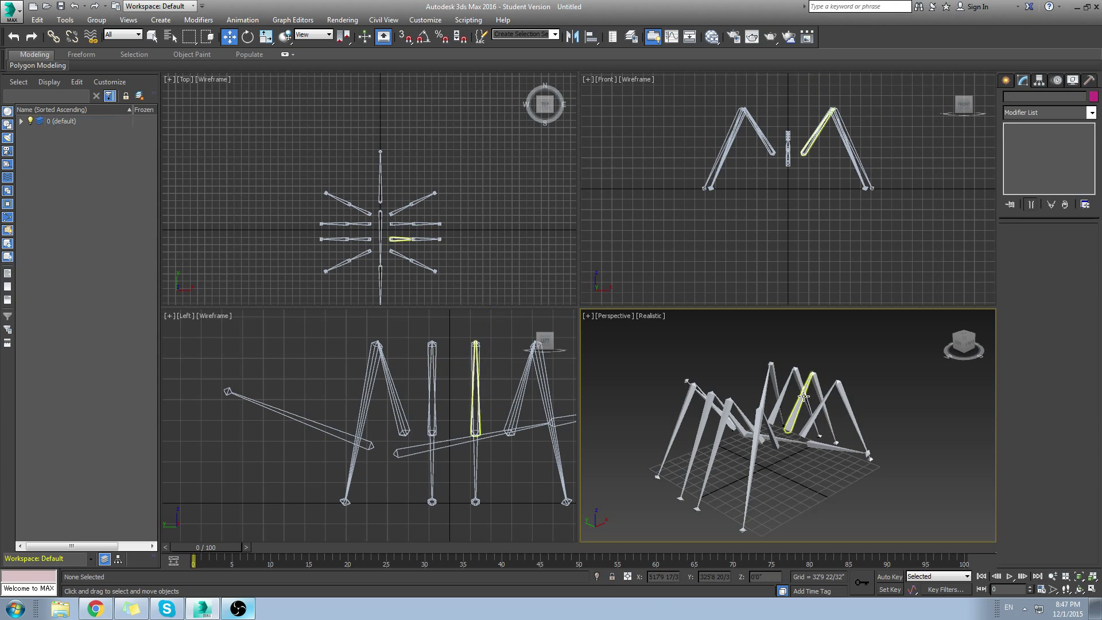
# Step: Try moving and rotating the SpiderLeg1Top bone to test the leg without IK, and undo the test transforms
pyautogui.keyDown('alt'); pyautogui.moveTo(829, 470); pyautogui.dragTo(760, 438, button='middle'); pyautogui.keyUp('alt')
pyautogui.click(770, 435)
pyautogui.keyDown('alt'); pyautogui.moveTo(833, 436); pyautogui.dragTo(773, 460, button='middle'); pyautogui.keyUp('alt')
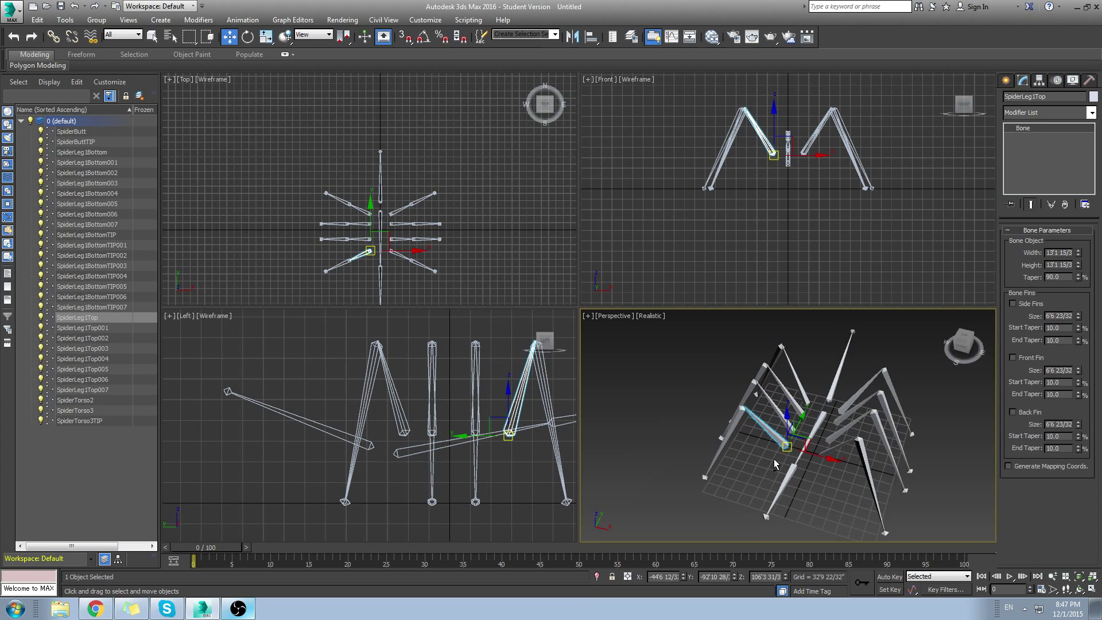
pyautogui.click(807, 433)
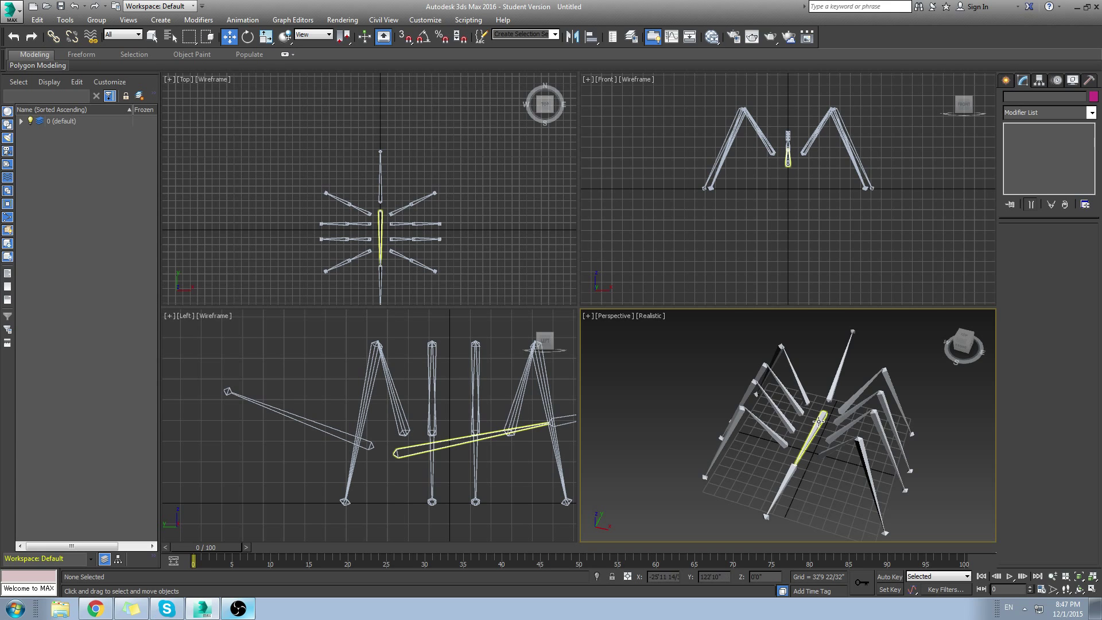
pyautogui.moveTo(821, 433); pyautogui.dragTo(811, 421)
pyautogui.keyDown('alt'); pyautogui.moveTo(811, 421); pyautogui.dragTo(832, 411, button='middle'); pyautogui.keyUp('alt')
pyautogui.hotkey('ctrl', 'z')
pyautogui.click(783, 425)
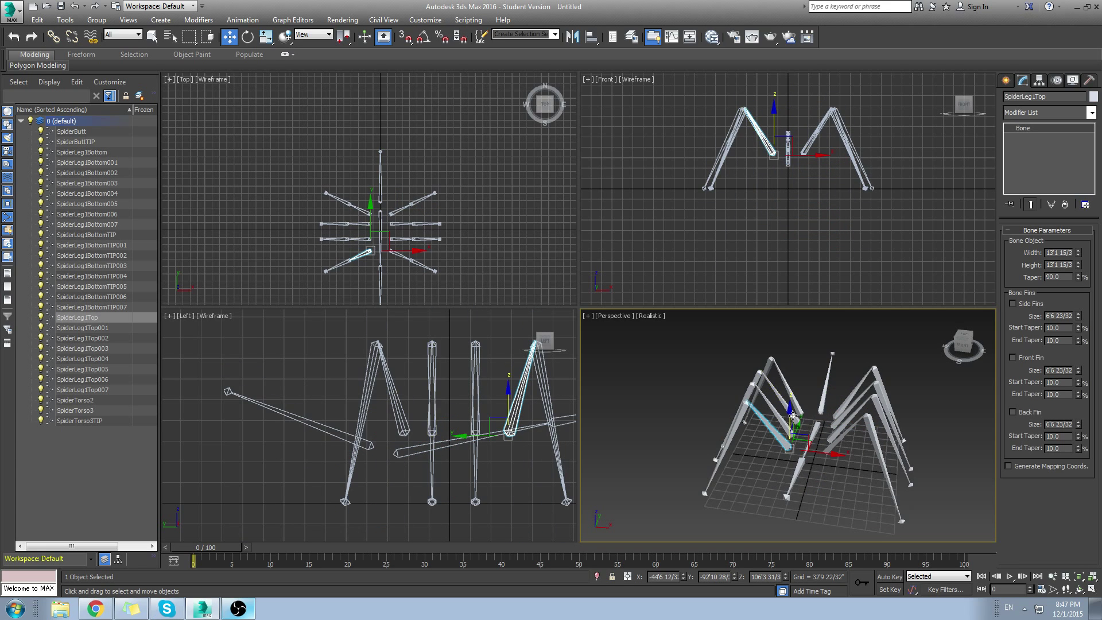
pyautogui.moveTo(793, 417); pyautogui.dragTo(792, 475)
pyautogui.moveTo(796, 466); pyautogui.dragTo(776, 444)
pyautogui.hotkey('ctrl', 'z')
pyautogui.press('e')
pyautogui.hotkey('ctrl', 'z')
pyautogui.keyDown('alt'); pyautogui.moveTo(741, 467); pyautogui.dragTo(821, 470, button='middle'); pyautogui.keyUp('alt')
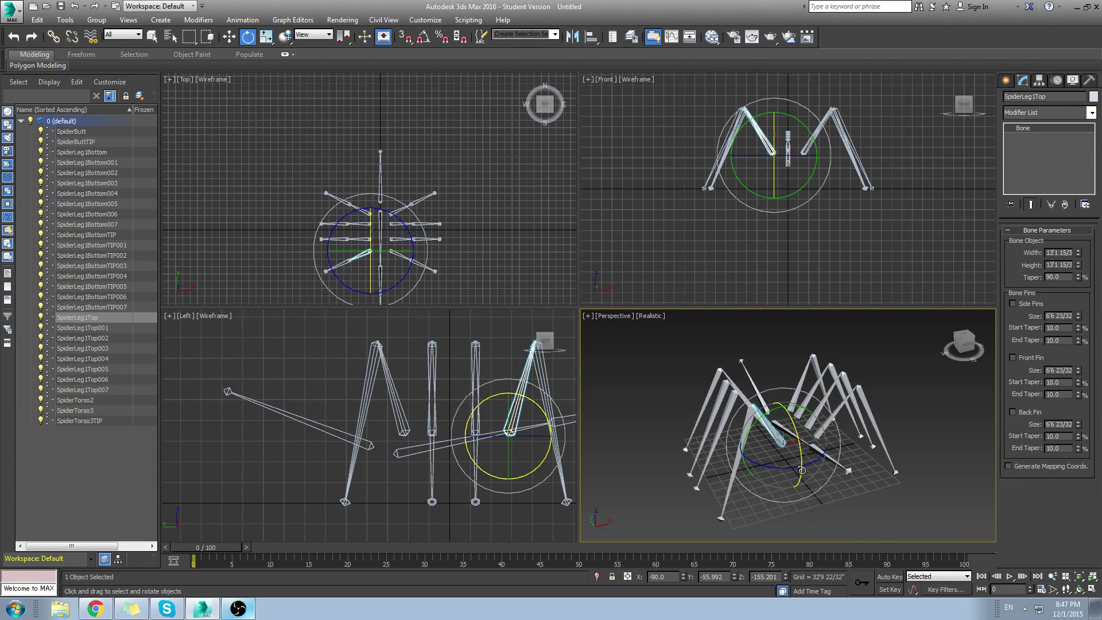
# Step: Try moving the SpiderLeg1BottomTIP bone at the leg's foot to test how the leg reacts, restoring its position
pyautogui.click(718, 517)
pyautogui.press('w')
pyautogui.moveTo(803, 499); pyautogui.dragTo(762, 479, button='middle')
pyautogui.moveTo(682, 462); pyautogui.dragTo(679, 515)
pyautogui.keyDown('alt'); pyautogui.moveTo(680, 515); pyautogui.dragTo(709, 503, button='middle'); pyautogui.keyUp('alt')
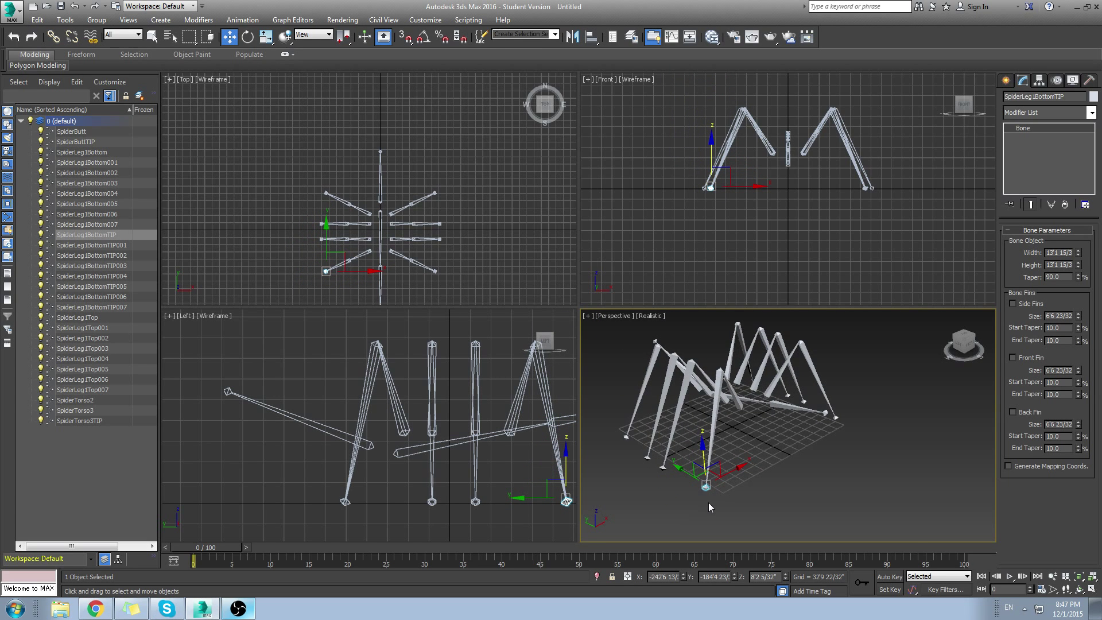
# Step: Maximize the Perspective view, try moving SpiderLeg1BottomTIP away from the ground, and undo the move
pyautogui.click(1092, 589)
pyautogui.keyDown('alt'); pyautogui.moveTo(620, 374); pyautogui.dragTo(492, 464, button='middle'); pyautogui.keyUp('alt')
pyautogui.moveTo(461, 458); pyautogui.dragTo(521, 304)
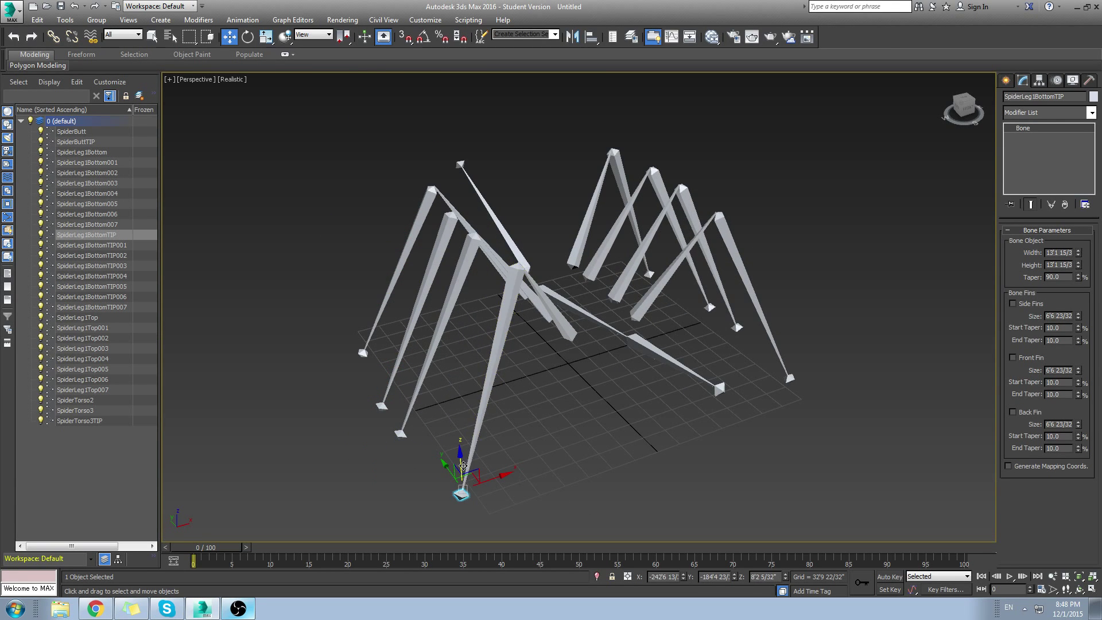
pyautogui.moveTo(463, 466); pyautogui.dragTo(471, 339)
pyautogui.keyDown('alt'); pyautogui.moveTo(496, 373); pyautogui.dragTo(462, 368, button='middle'); pyautogui.keyUp('alt')
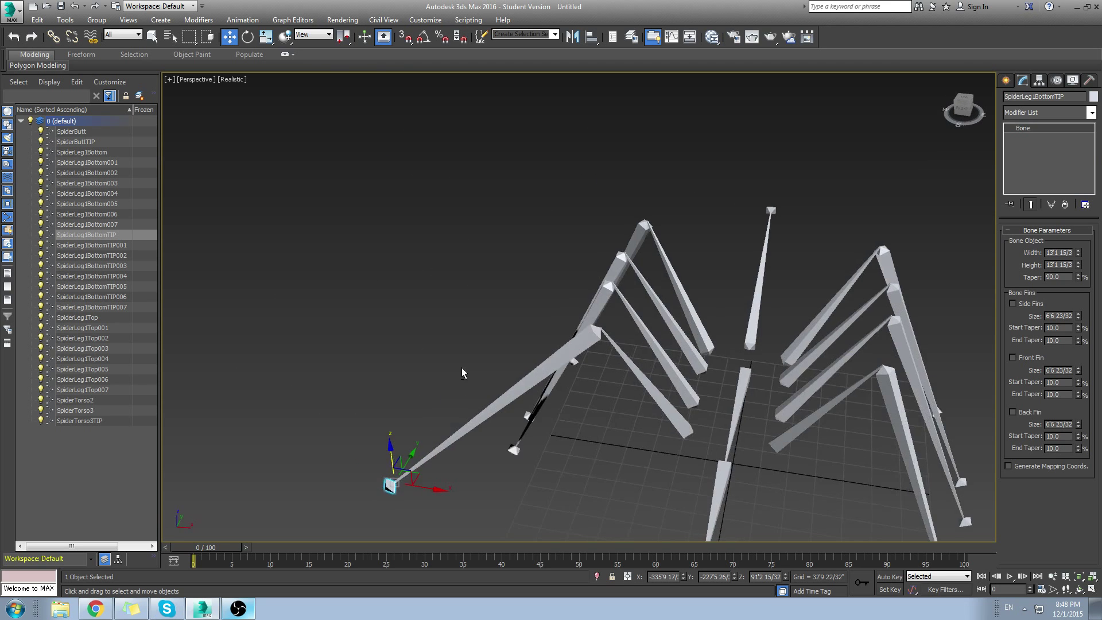
pyautogui.hotkey('ctrl', 'z')
# Step: Add an HI Solver IK chain from SpiderLeg1Top to SpiderLeg1BottomTIP
pyautogui.keyDown('alt'); pyautogui.moveTo(398, 435); pyautogui.dragTo(620, 394, button='middle'); pyautogui.keyUp('alt')
pyautogui.scroll(-5, 570, 393)
pyautogui.scroll(3, 566, 394)
pyautogui.moveTo(558, 379)
pyautogui.keyDown('alt'); pyautogui.mouseDown(button='middle')
pyautogui.moveTo(492, 360)
pyautogui.moveTo(538, 386)
pyautogui.mouseUp(button='middle'); pyautogui.keyUp('alt')
pyautogui.moveTo(538, 386); pyautogui.dragTo(565, 391, button='middle')
pyautogui.click(555, 361)
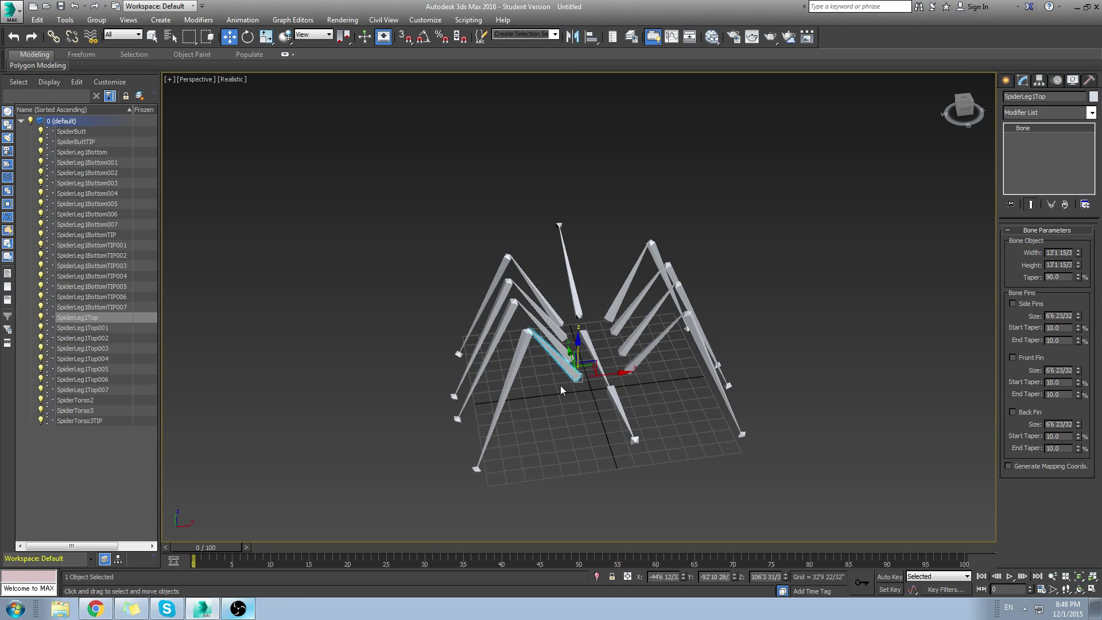
pyautogui.click(242, 20)
pyautogui.moveTo(273, 68)
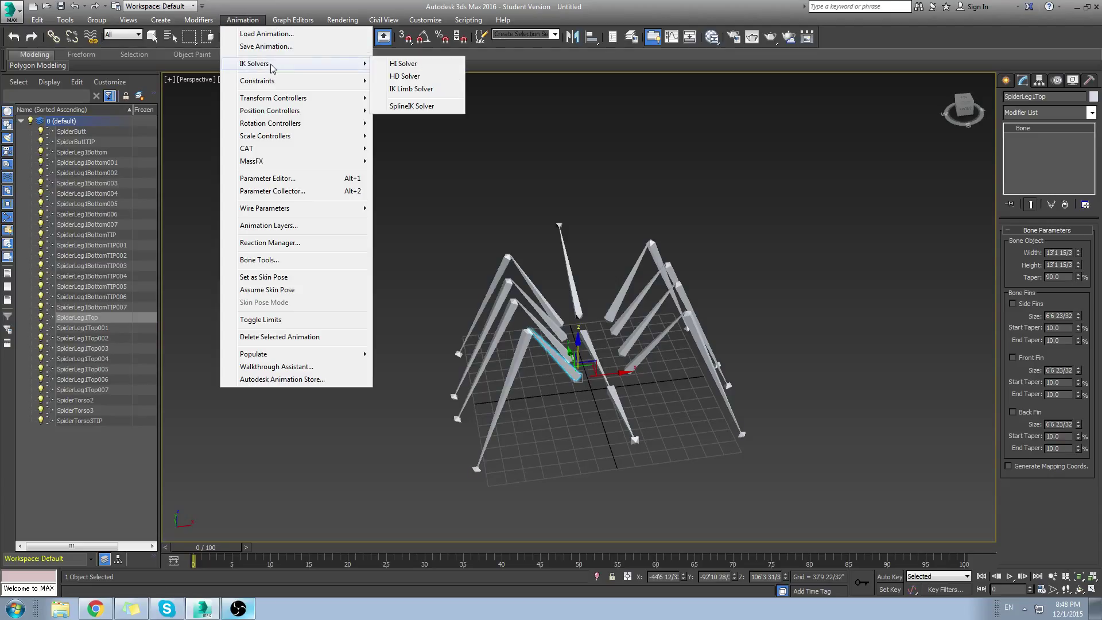
pyautogui.click(440, 70)
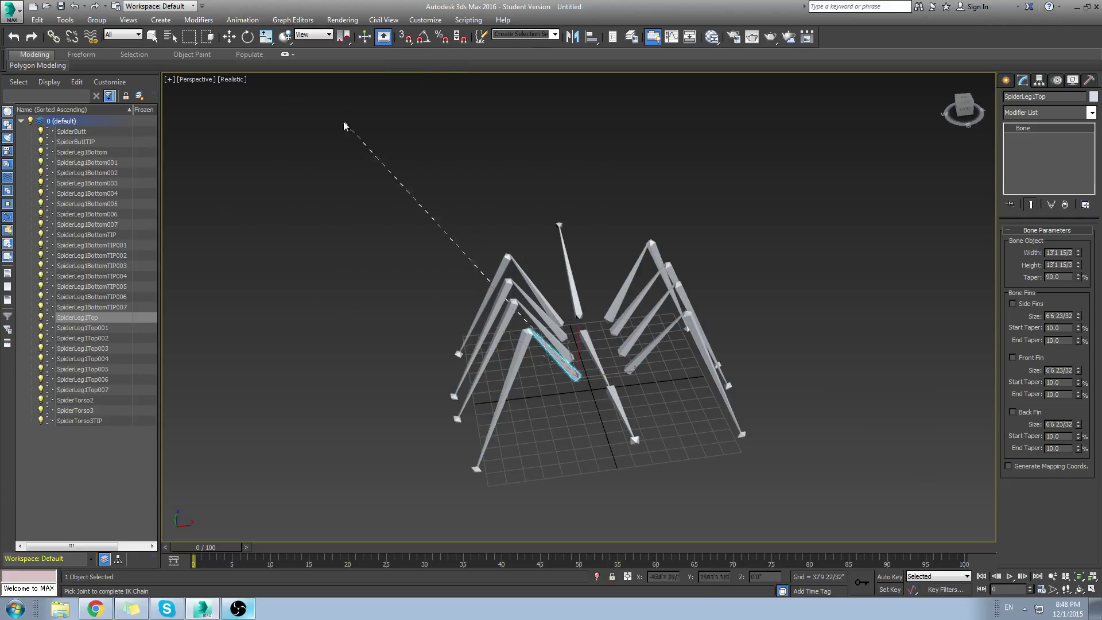
pyautogui.click(475, 471)
pyautogui.moveTo(474, 471)
pyautogui.keyDown('alt'); pyautogui.mouseDown(button='middle')
pyautogui.moveTo(570, 468)
pyautogui.moveTo(496, 483)
pyautogui.moveTo(490, 468)
pyautogui.mouseUp(button='middle'); pyautogui.keyUp('alt')
pyautogui.click(535, 476)
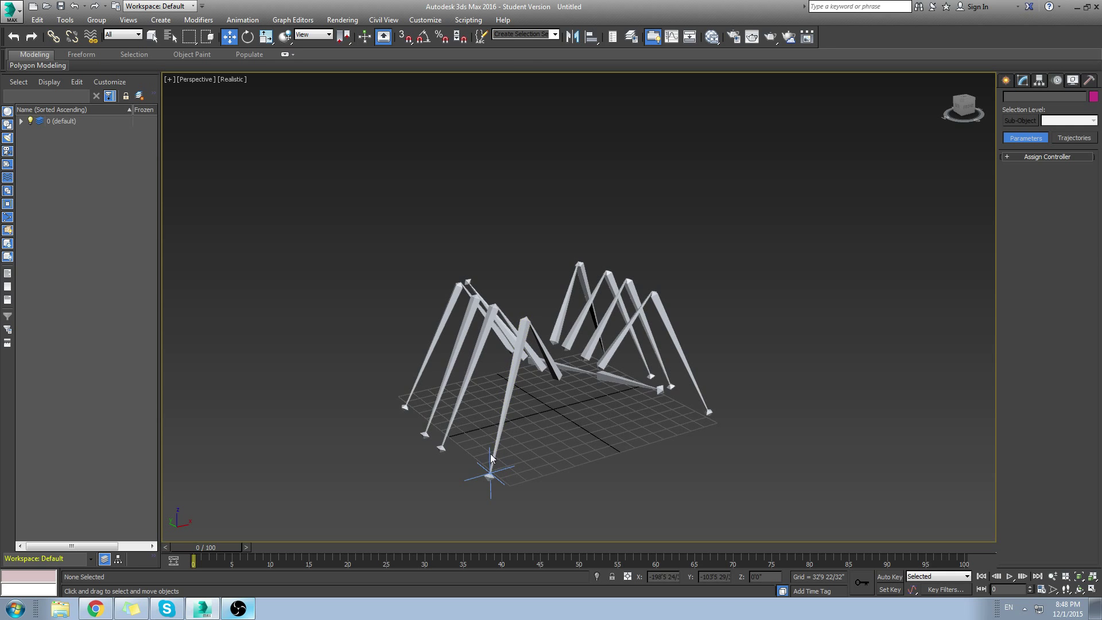
# Step: Try moving IK Chain001 at the foot of the first leg to test the IK, cancelling the move
pyautogui.click(490, 457)
pyautogui.moveTo(491, 458); pyautogui.dragTo(514, 431)
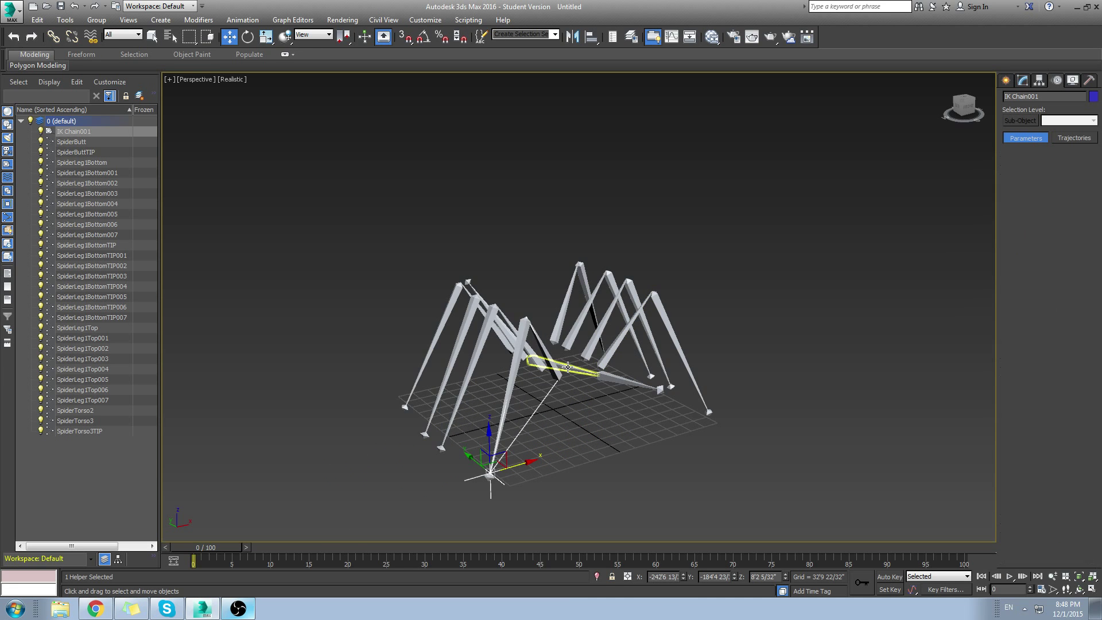
pyautogui.click(567, 368)
pyautogui.keyDown('alt'); pyautogui.moveTo(505, 380); pyautogui.dragTo(484, 464, button='middle'); pyautogui.keyUp('alt')
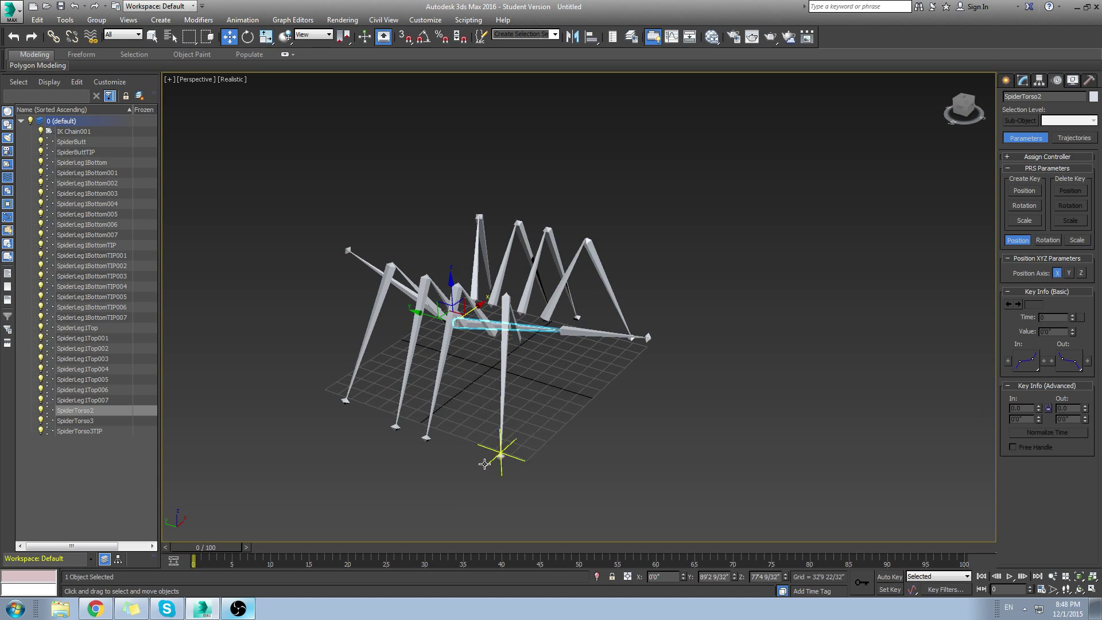
pyautogui.click(492, 467)
pyautogui.click(492, 460)
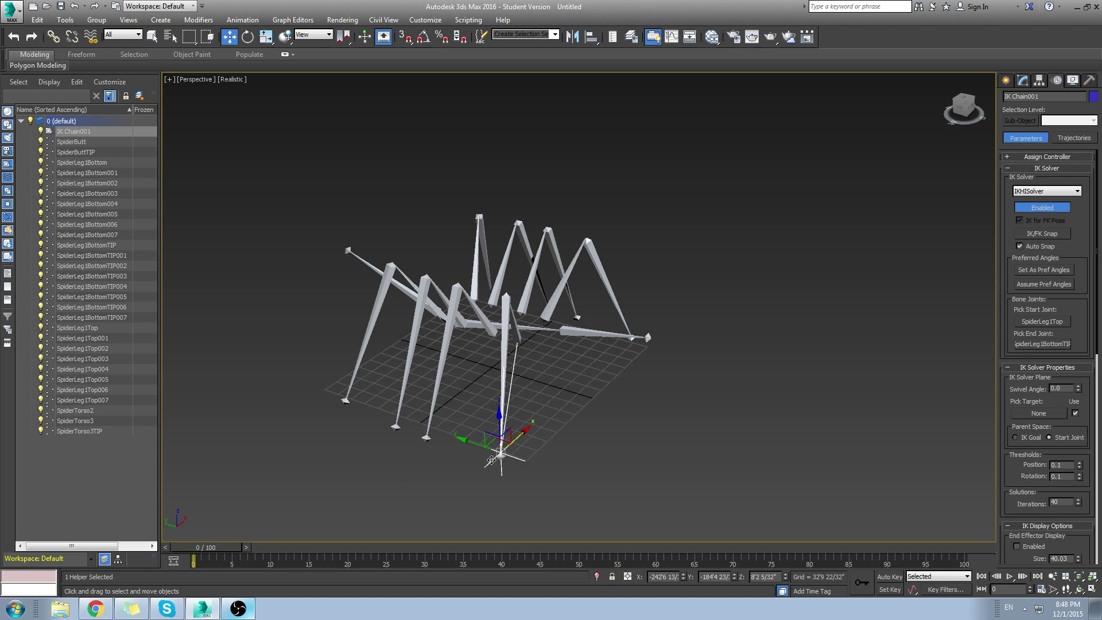
pyautogui.moveTo(501, 451); pyautogui.dragTo(473, 432)
pyautogui.rightClick(472, 433)
# Step: Try moving the SpiderTorso2 bone to test how the IK leg reacts, cancelling the move
pyautogui.keyDown('alt'); pyautogui.moveTo(551, 310); pyautogui.dragTo(571, 352, button='middle'); pyautogui.keyUp('alt')
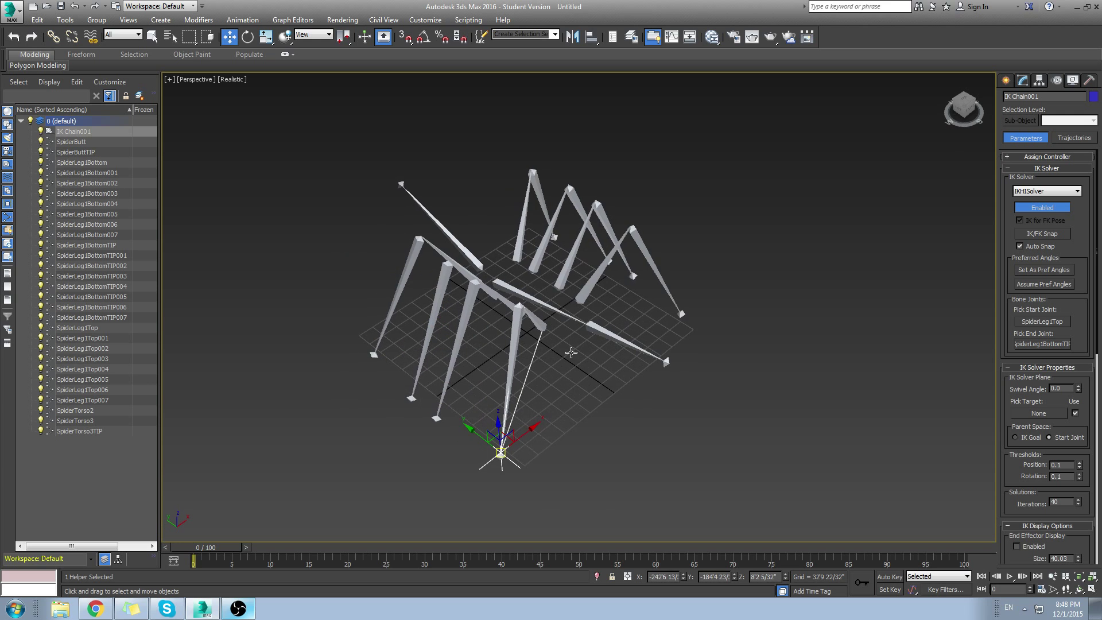
pyautogui.click(506, 282)
pyautogui.keyDown('alt'); pyautogui.moveTo(580, 394); pyautogui.dragTo(568, 359, button='middle'); pyautogui.keyUp('alt')
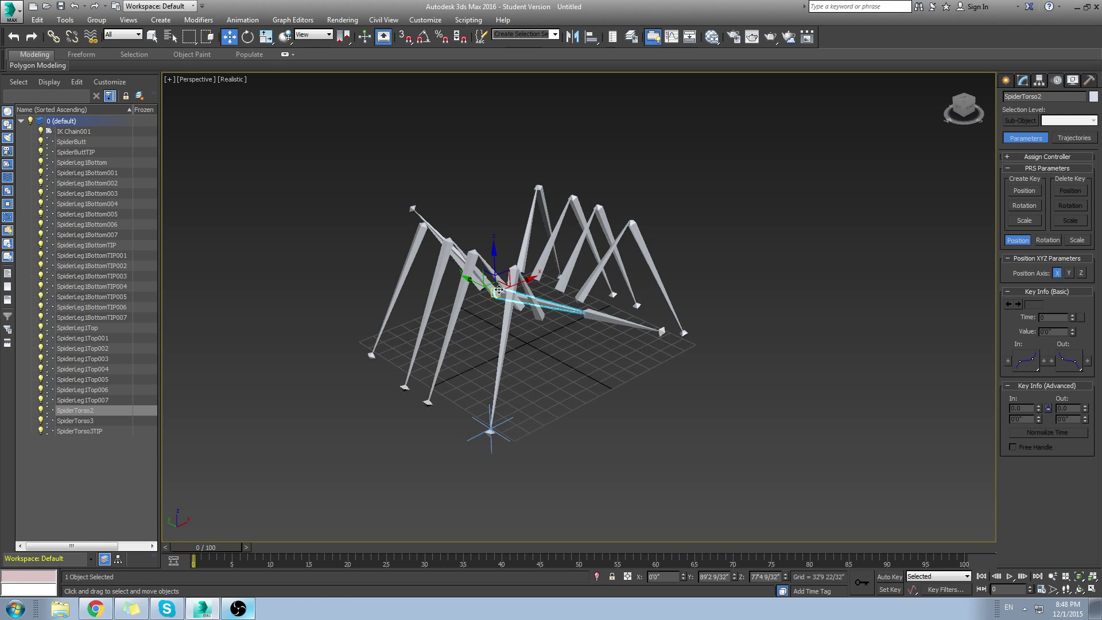
pyautogui.moveTo(498, 291); pyautogui.dragTo(523, 336)
pyautogui.rightClick(522, 337)
# Step: Link IK Chain001 to the SpiderTorso2 bone as its parent and select SpiderTorso2
pyautogui.keyDown('alt'); pyautogui.moveTo(522, 337); pyautogui.dragTo(469, 361, button='middle'); pyautogui.keyUp('alt')
pyautogui.click(470, 433)
pyautogui.click(53, 36)
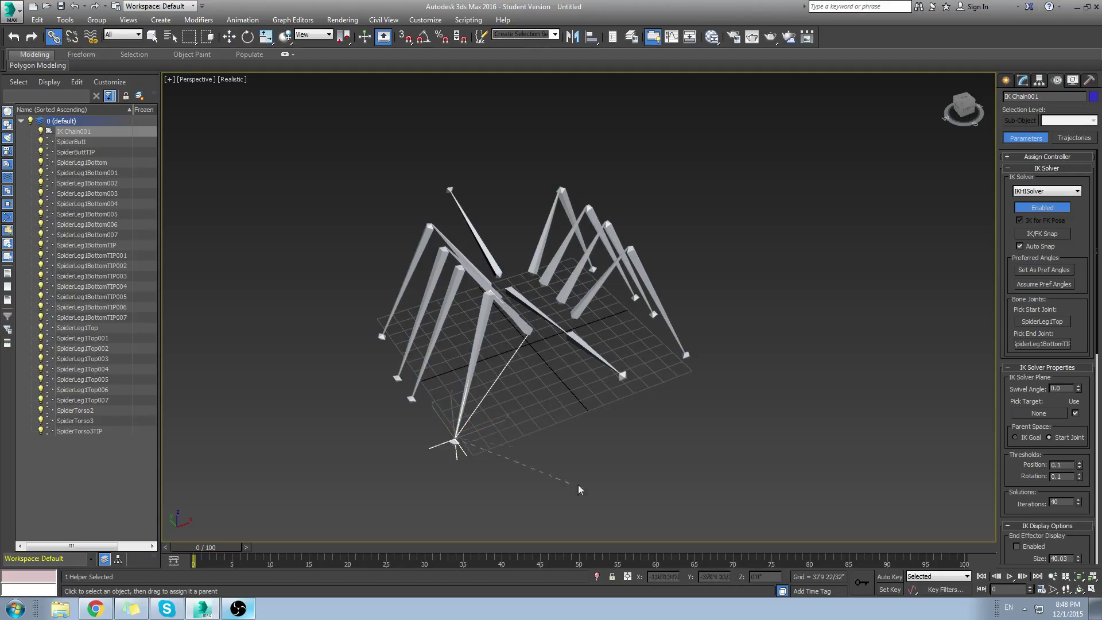
pyautogui.moveTo(579, 489); pyautogui.dragTo(546, 319)
pyautogui.click(540, 318)
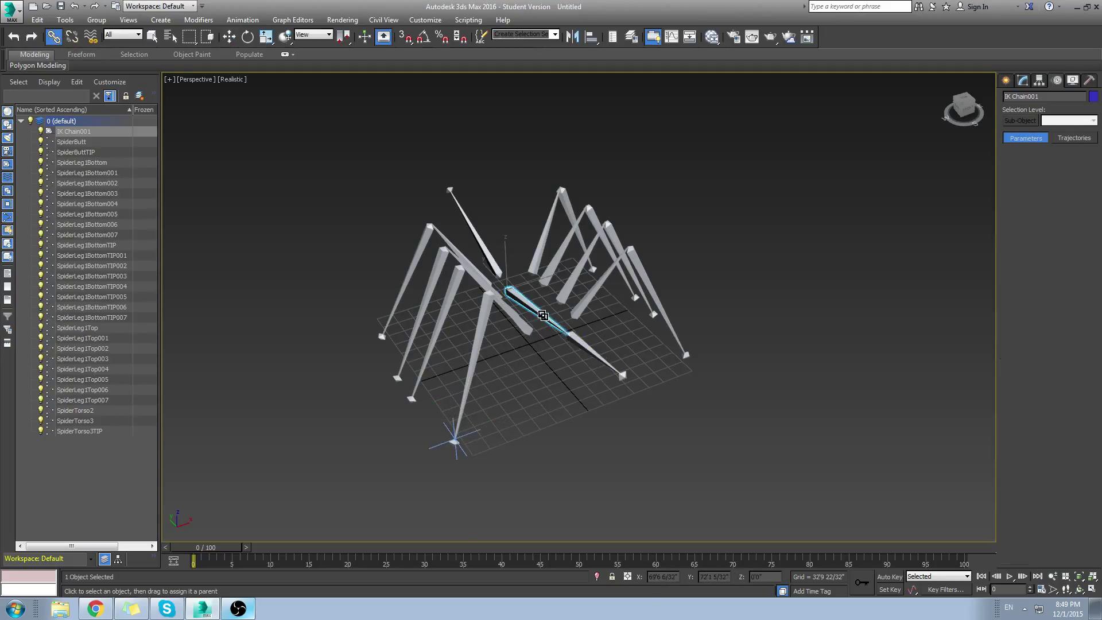
# Step: Try moving the SpiderTorso2 bone and IK Chain001 in turn to test the leg, restoring both positions
pyautogui.press('w')
pyautogui.moveTo(510, 286); pyautogui.dragTo(539, 205)
pyautogui.hotkey('ctrl', 'z')
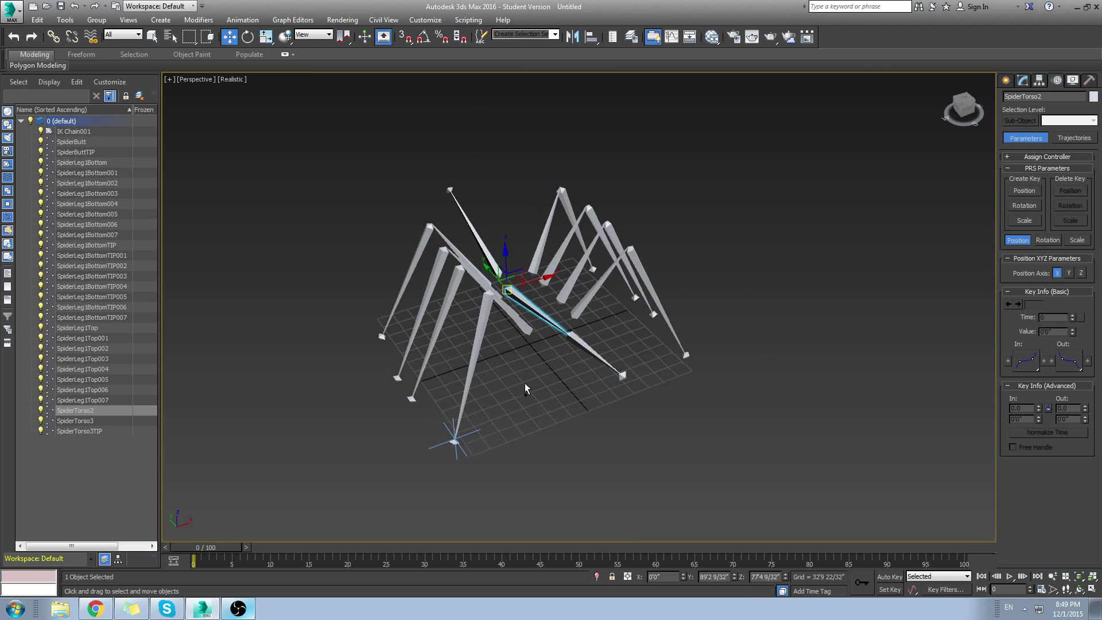
pyautogui.click(446, 445)
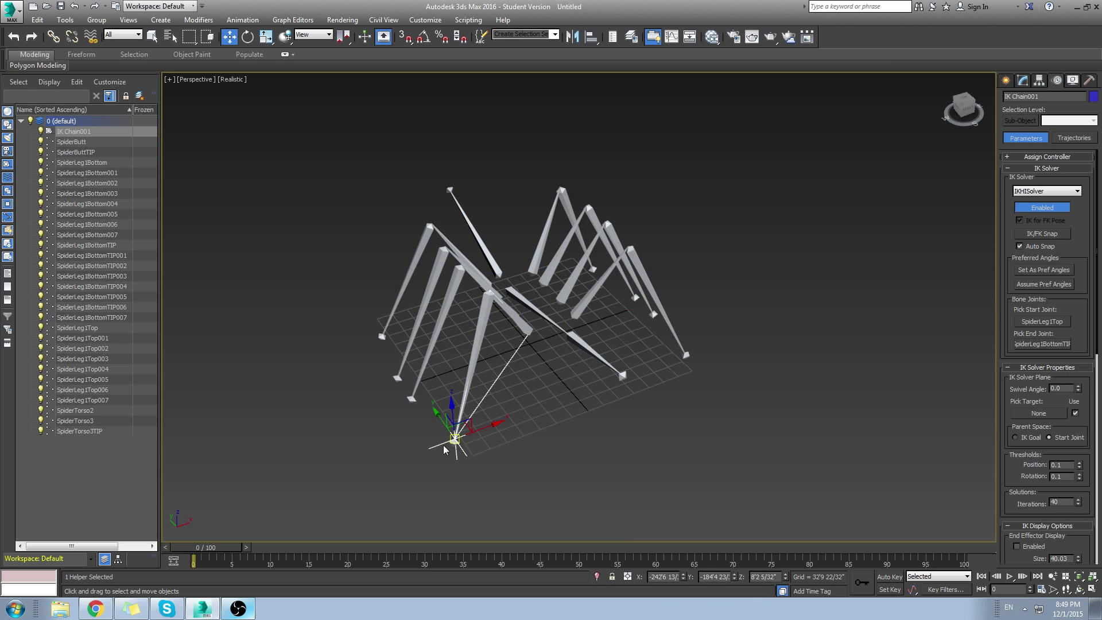
pyautogui.moveTo(447, 445); pyautogui.dragTo(365, 339)
pyautogui.moveTo(541, 307); pyautogui.dragTo(589, 291)
pyautogui.keyDown('alt'); pyautogui.moveTo(590, 291); pyautogui.dragTo(610, 315, button='middle'); pyautogui.keyUp('alt')
pyautogui.click(540, 303)
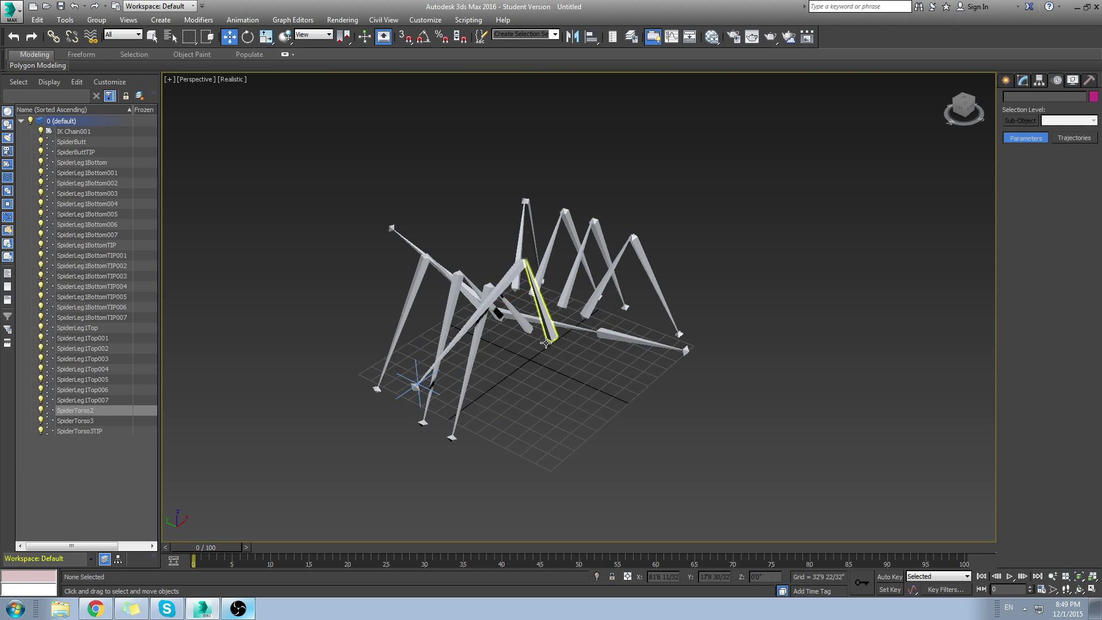
pyautogui.keyDown('alt'); pyautogui.moveTo(521, 355); pyautogui.dragTo(537, 401, button='middle'); pyautogui.keyUp('alt')
# Step: Select the SpiderLeg1Top001 bone and look over the available IK solver types without applying one
pyautogui.click(628, 385)
pyautogui.click(605, 349)
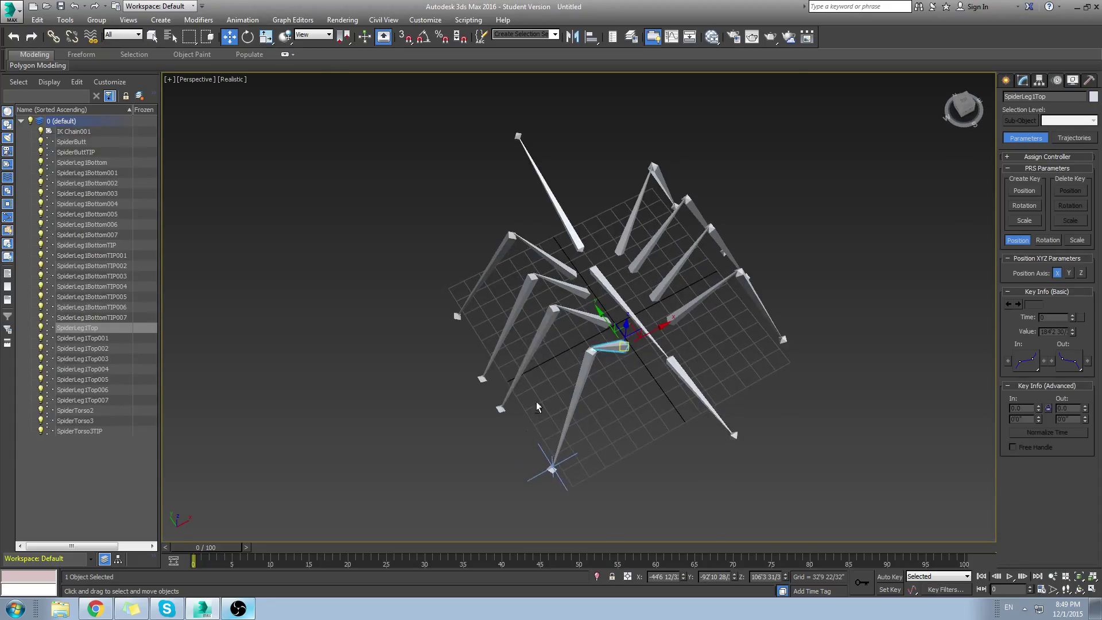
pyautogui.click(580, 315)
pyautogui.click(243, 21)
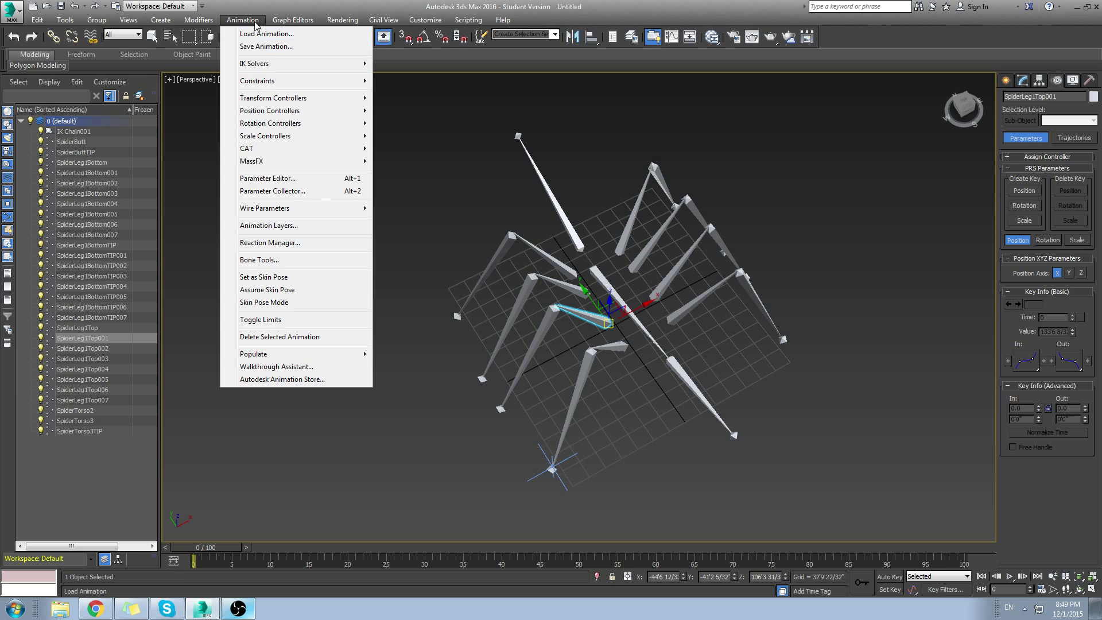
pyautogui.moveTo(263, 67)
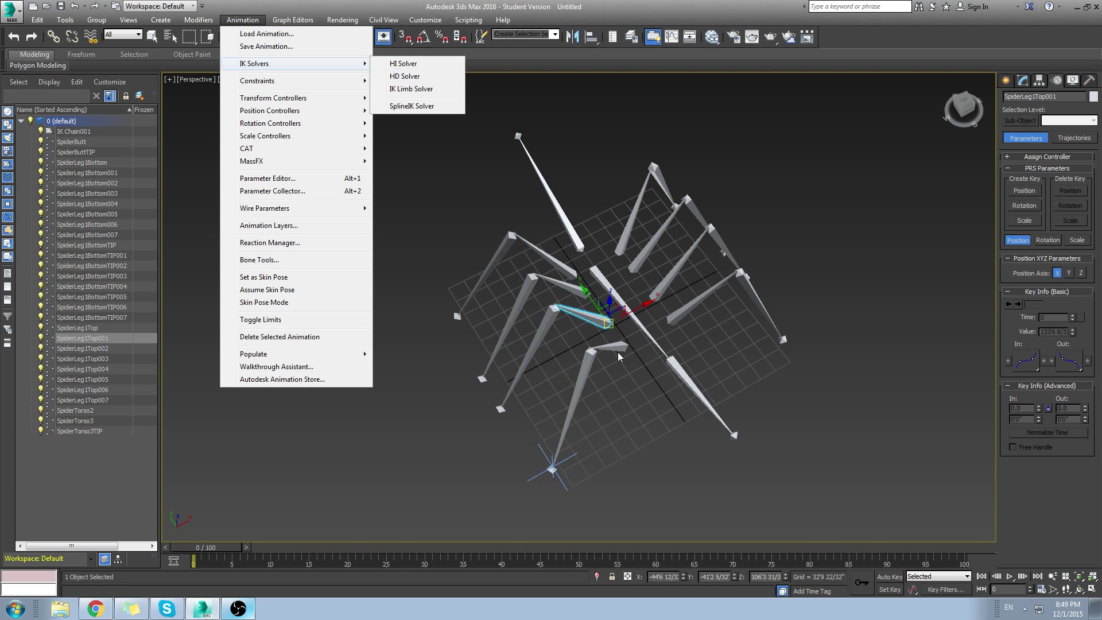
pyautogui.keyDown('alt'); pyautogui.moveTo(563, 409); pyautogui.dragTo(560, 383, button='middle'); pyautogui.keyUp('alt')
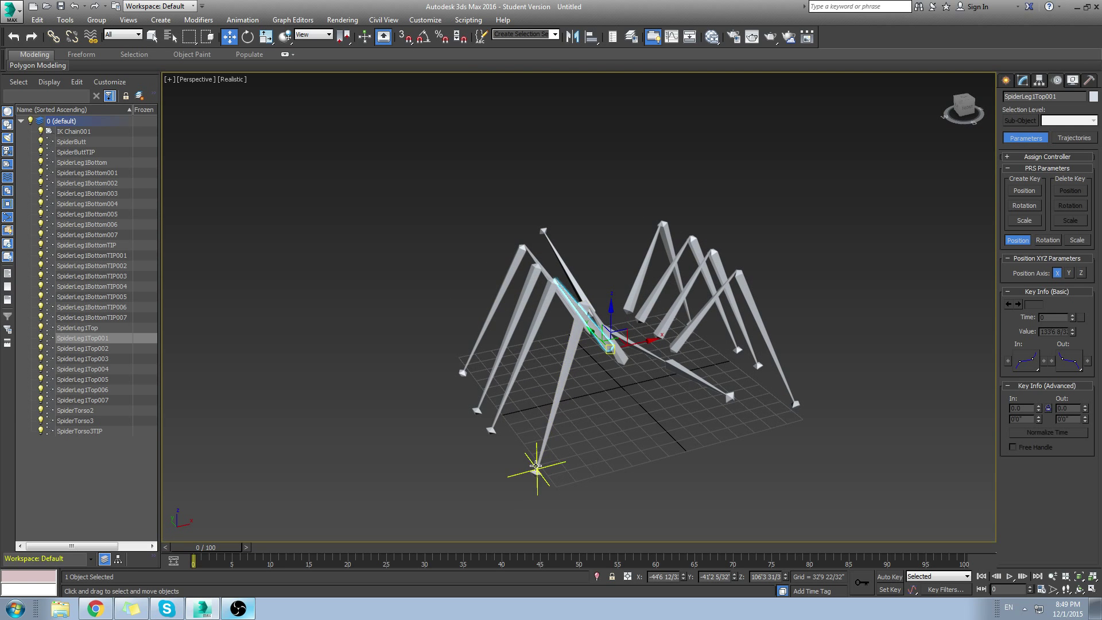
# Step: Select IK Chain001 and try changing its swivel angle in the IK solver properties, undoing the change
pyautogui.click(535, 466)
pyautogui.keyDown('alt'); pyautogui.moveTo(563, 465); pyautogui.dragTo(587, 477, button='middle'); pyautogui.keyUp('alt')
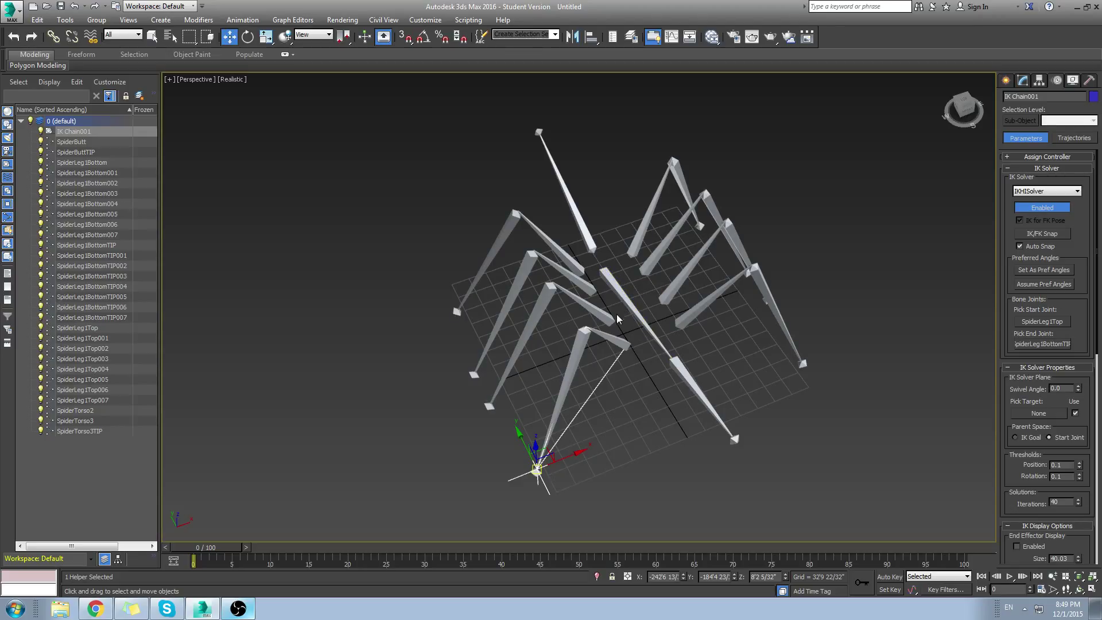
pyautogui.click(1007, 80)
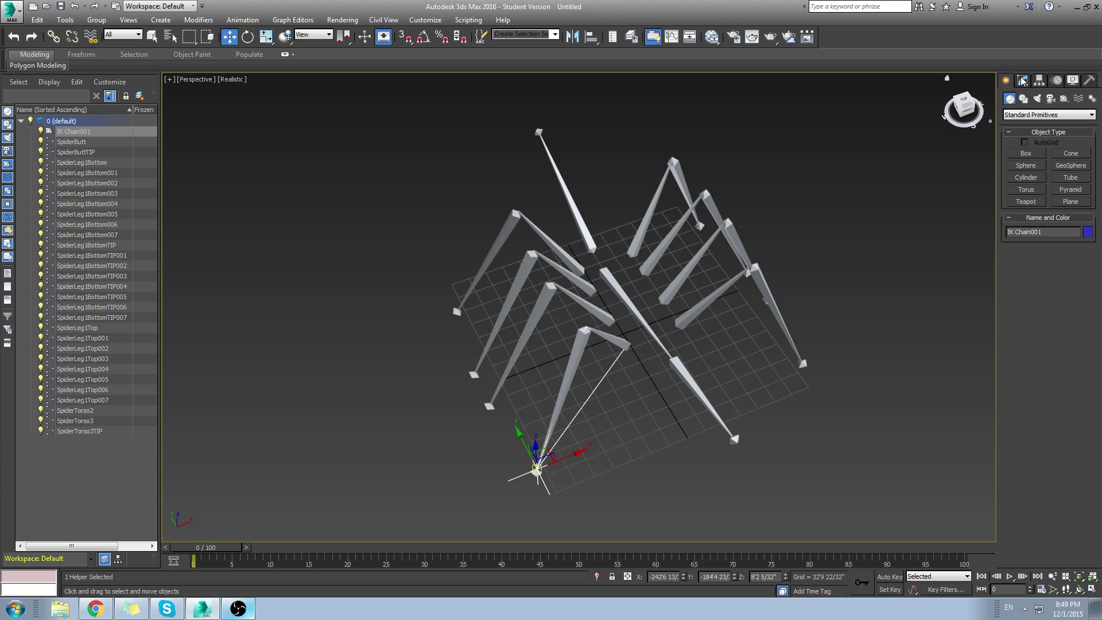
pyautogui.click(1022, 81)
pyautogui.click(1038, 81)
pyautogui.click(1057, 81)
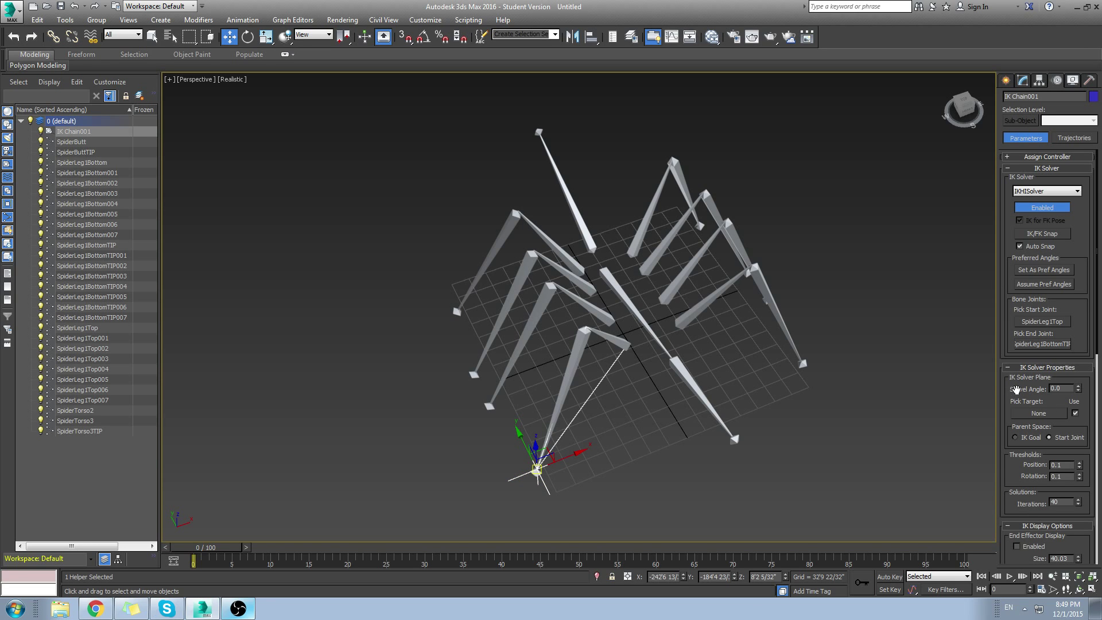
pyautogui.moveTo(1079, 390); pyautogui.dragTo(1070, 367)
pyautogui.hotkey('ctrl', 'z')
# Step: Examine the IK display options of IK Chain001, switching its goal display off and back on
pyautogui.moveTo(1042, 458); pyautogui.dragTo(1049, 354)
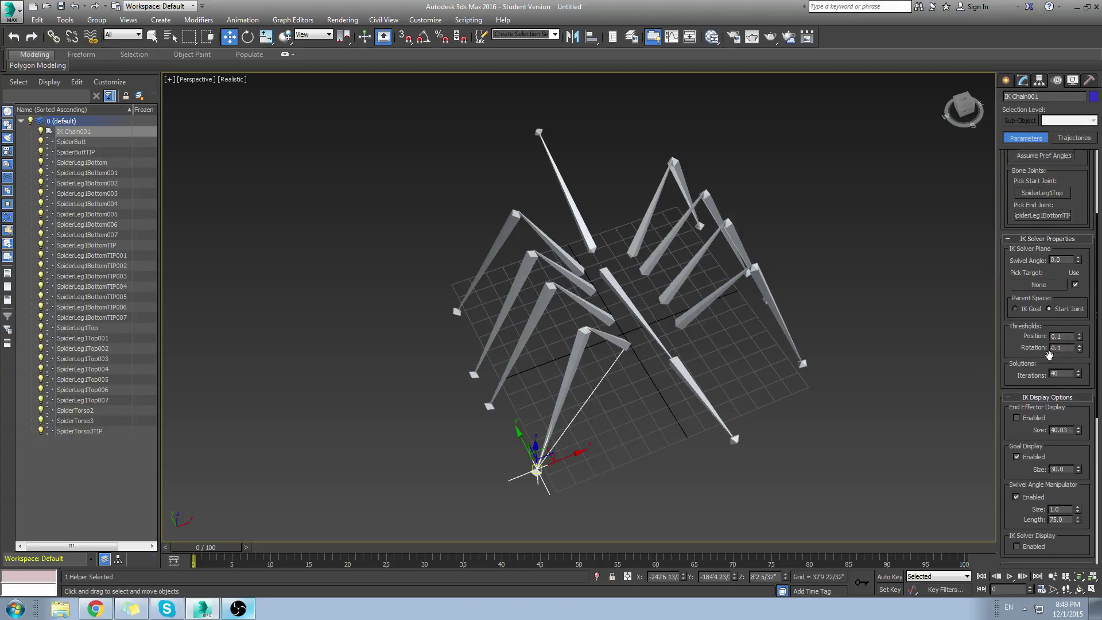
pyautogui.scroll(-1, 1051, 362)
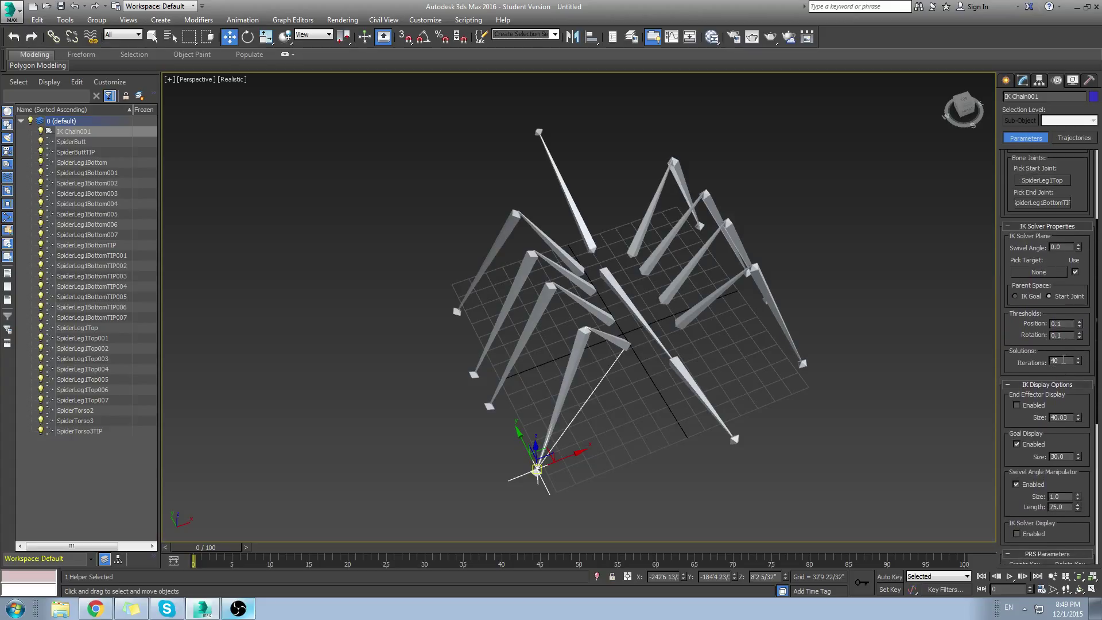
pyautogui.moveTo(1018, 472); pyautogui.dragTo(1028, 343)
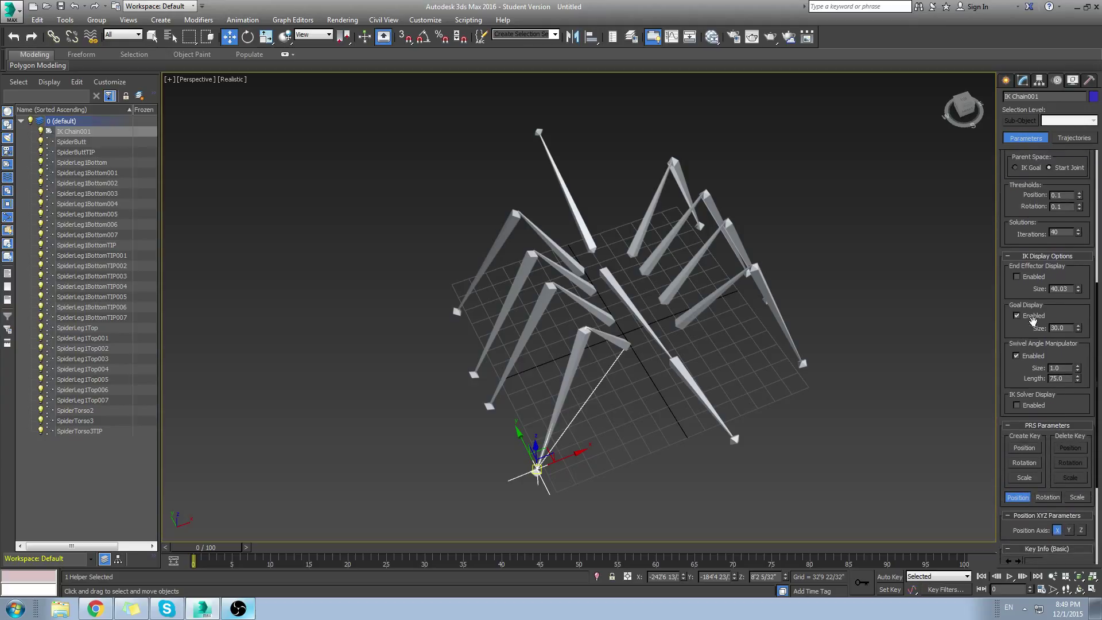
pyautogui.click(1035, 317)
pyautogui.click(1034, 318)
pyautogui.moveTo(1001, 198); pyautogui.dragTo(947, 484)
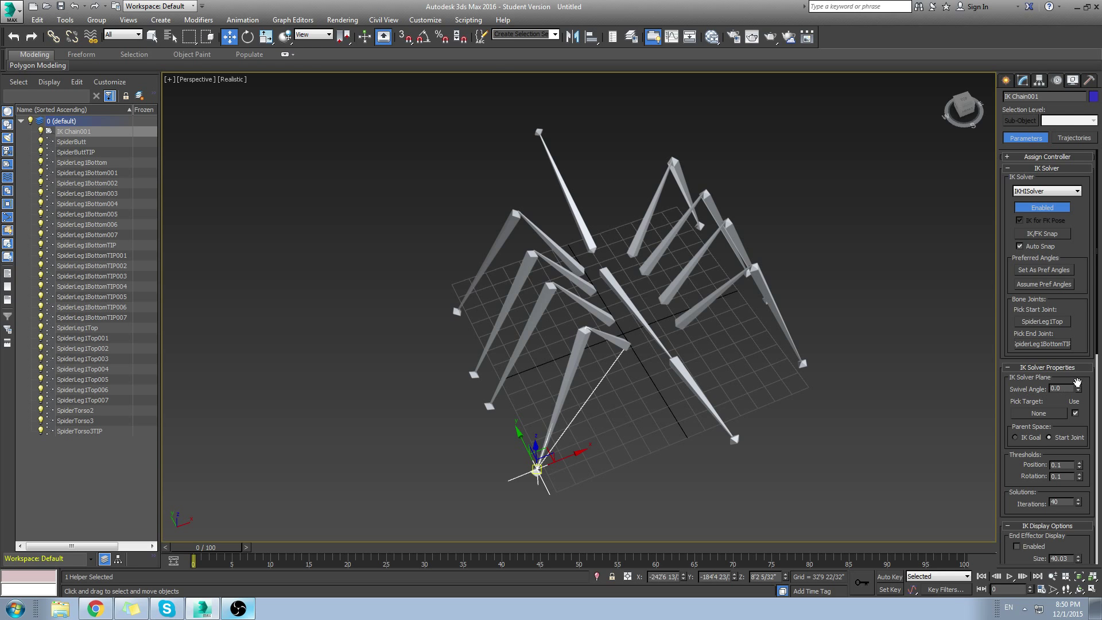
# Step: Test the swivel angle of IK Chain001 once more, restore it and clear the selection
pyautogui.moveTo(1077, 395); pyautogui.dragTo(1054, 353)
pyautogui.keyDown('alt'); pyautogui.moveTo(632, 336); pyautogui.dragTo(787, 452, button='middle'); pyautogui.keyUp('alt')
pyautogui.click(787, 452)
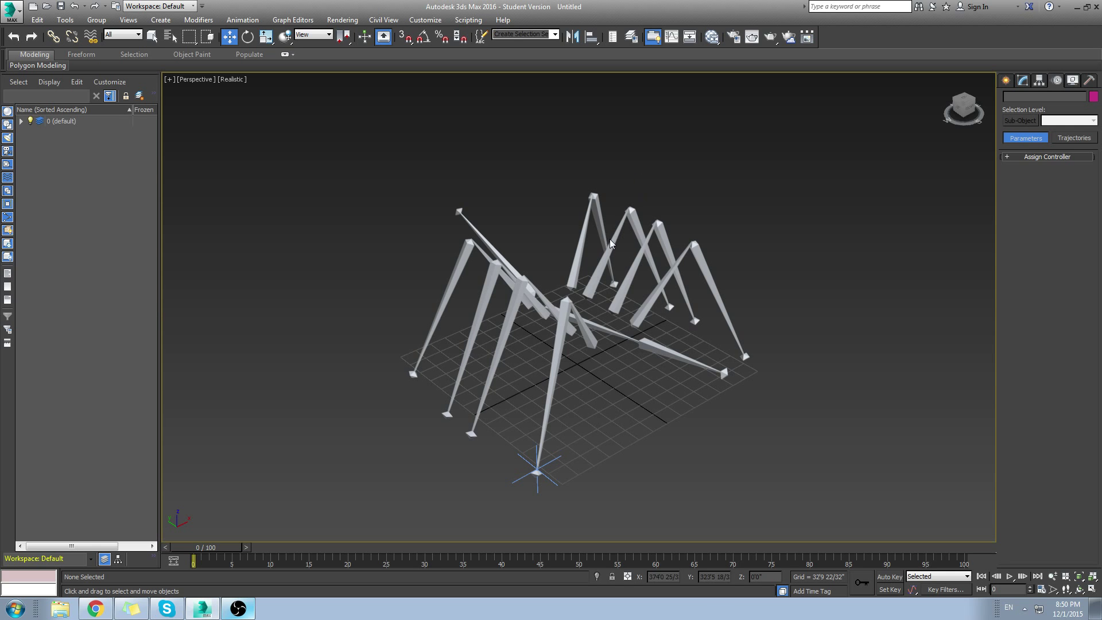
pyautogui.keyDown('alt'); pyautogui.moveTo(670, 324); pyautogui.dragTo(629, 336, button='middle'); pyautogui.keyUp('alt')
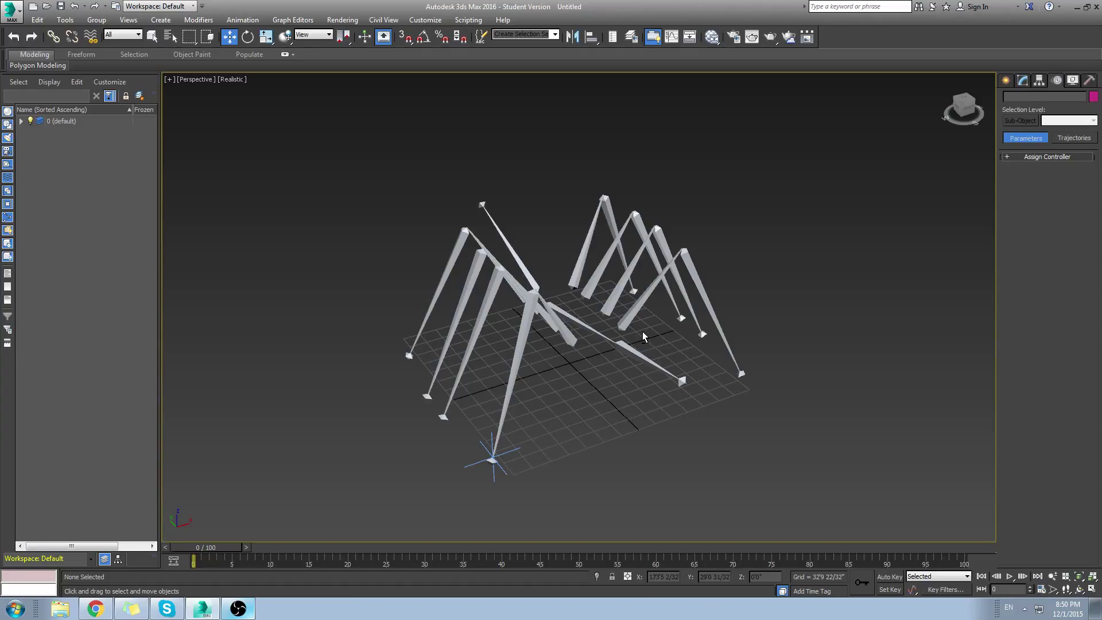